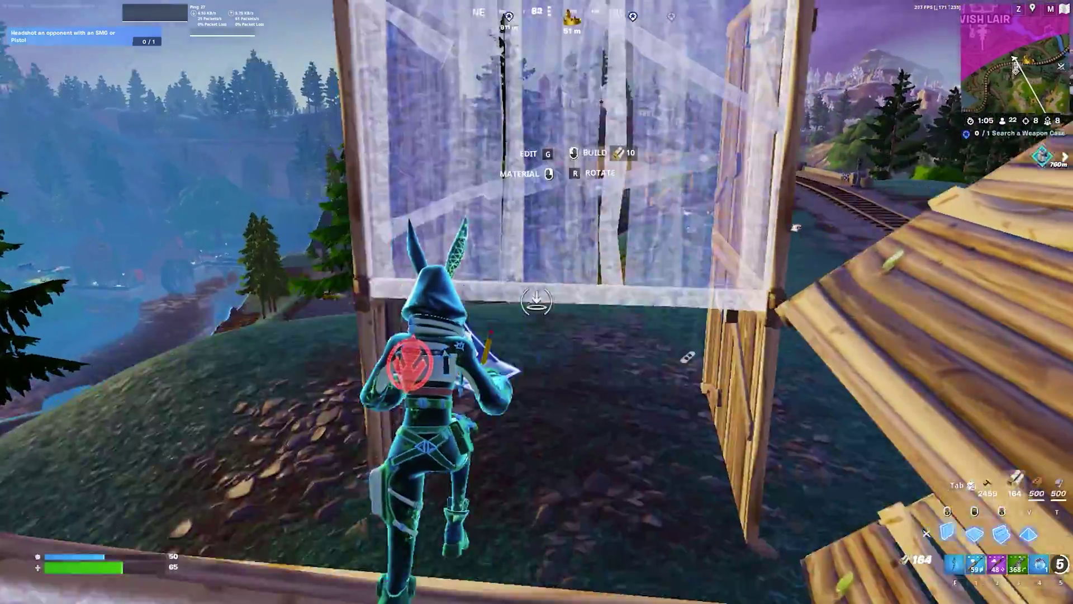
# - Place a build piece, then switch to the Striker AR and aim down sights in Fortnite
pyautogui.click(537, 301)
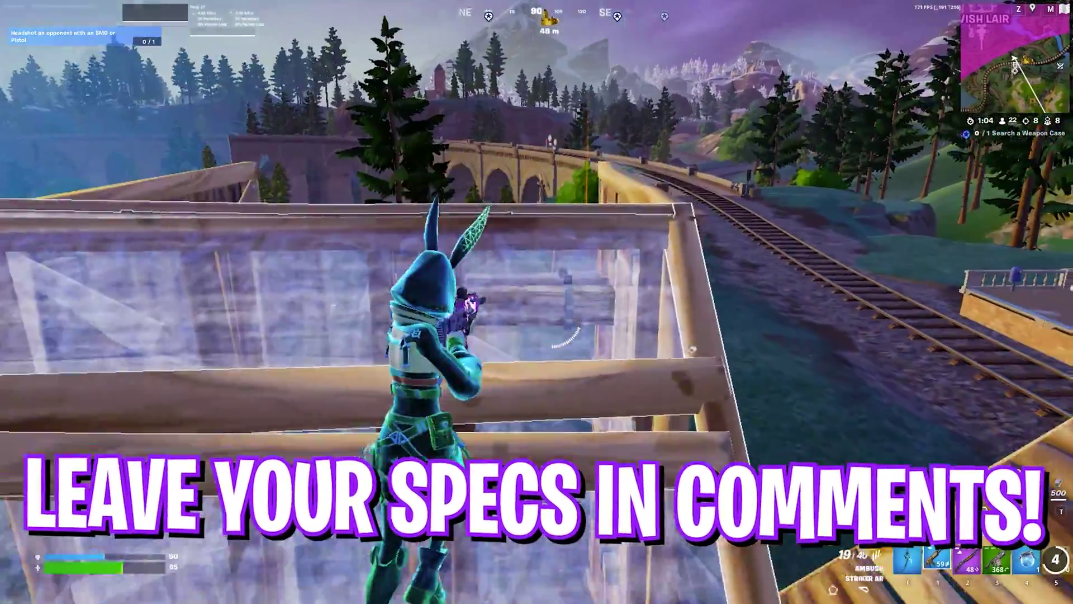
pyautogui.press('1')
pyautogui.rightClick(537, 302)
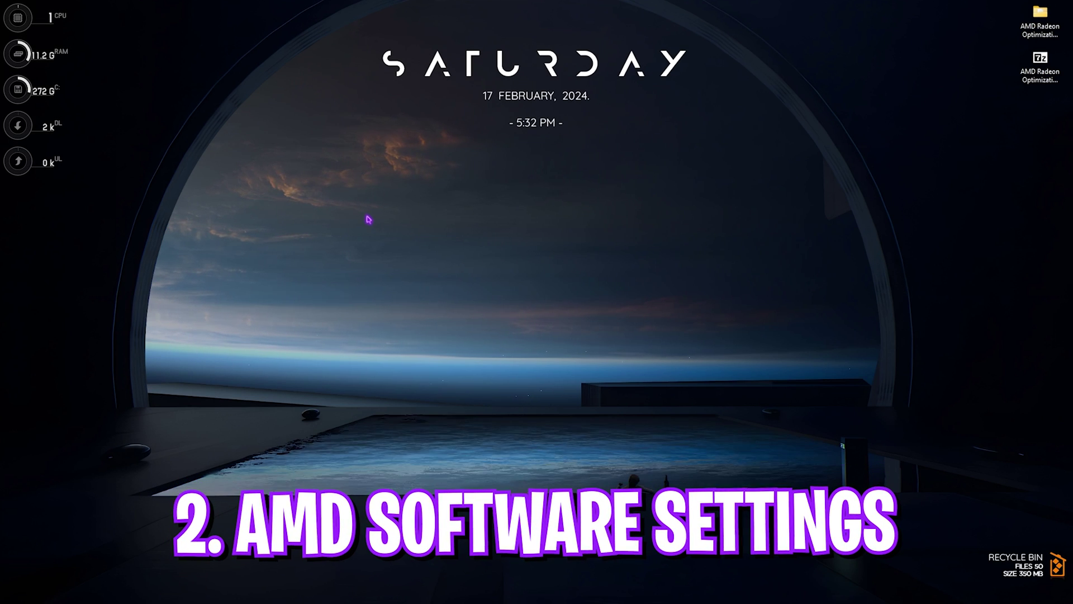
# - Launch AMD Software: Adrenalin Edition from the desktop and confirm driver 24.1.1 is up to date
pyautogui.rightClick(367, 217)
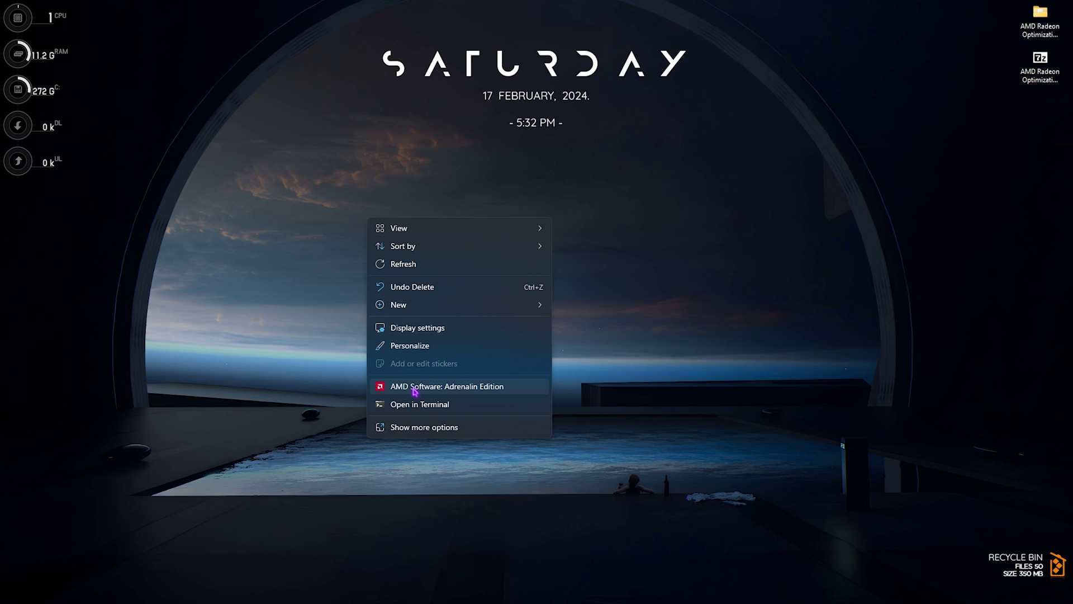
pyautogui.click(431, 391)
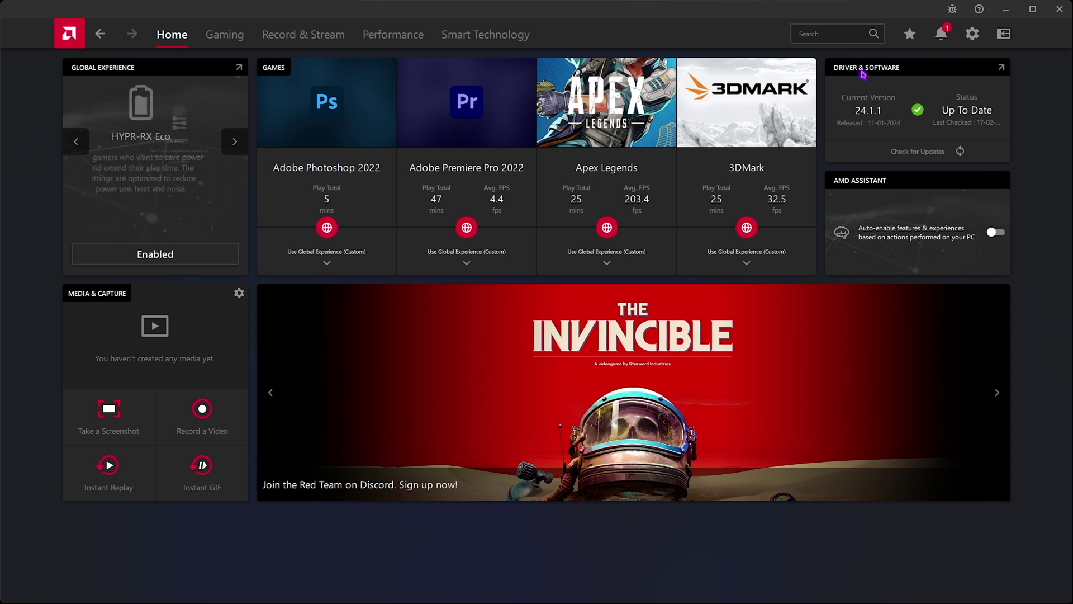
pyautogui.click(944, 150)
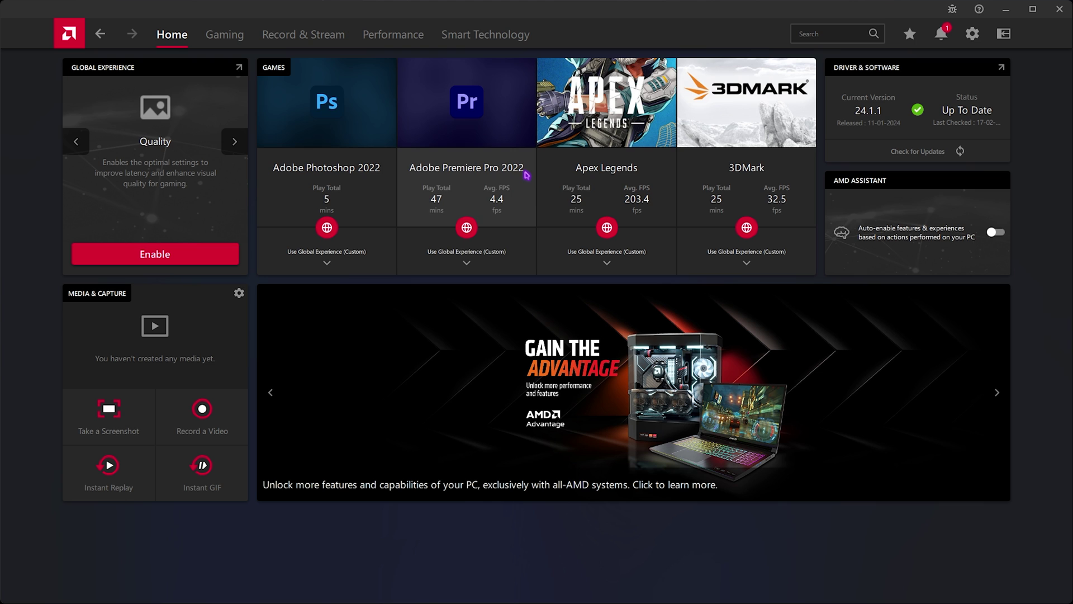
# - Go to the Gaming section's global Graphics settings and scroll through the options
pyautogui.click(224, 34)
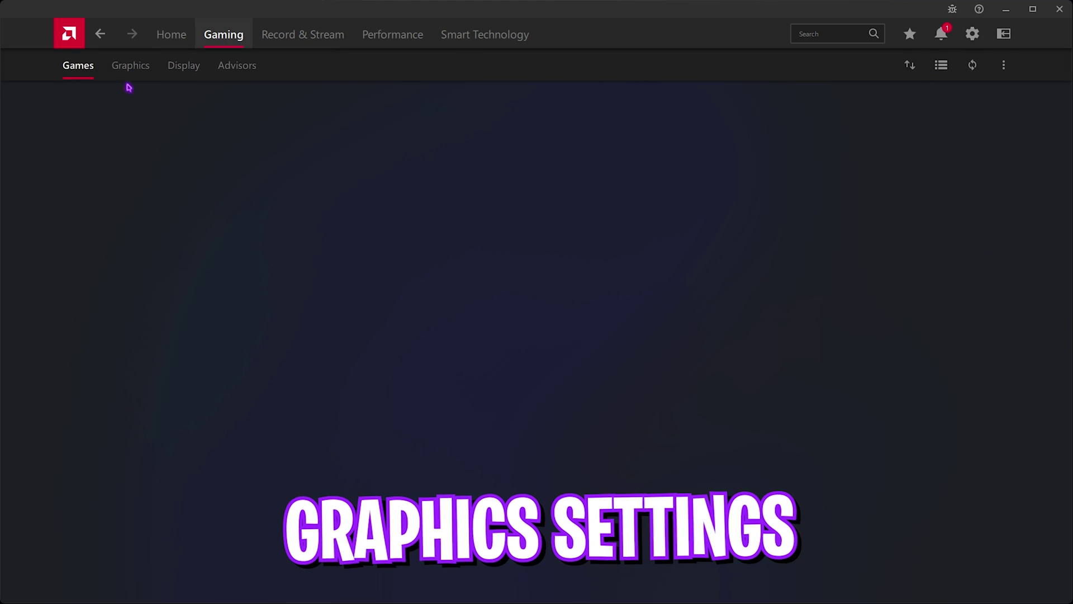
pyautogui.click(130, 66)
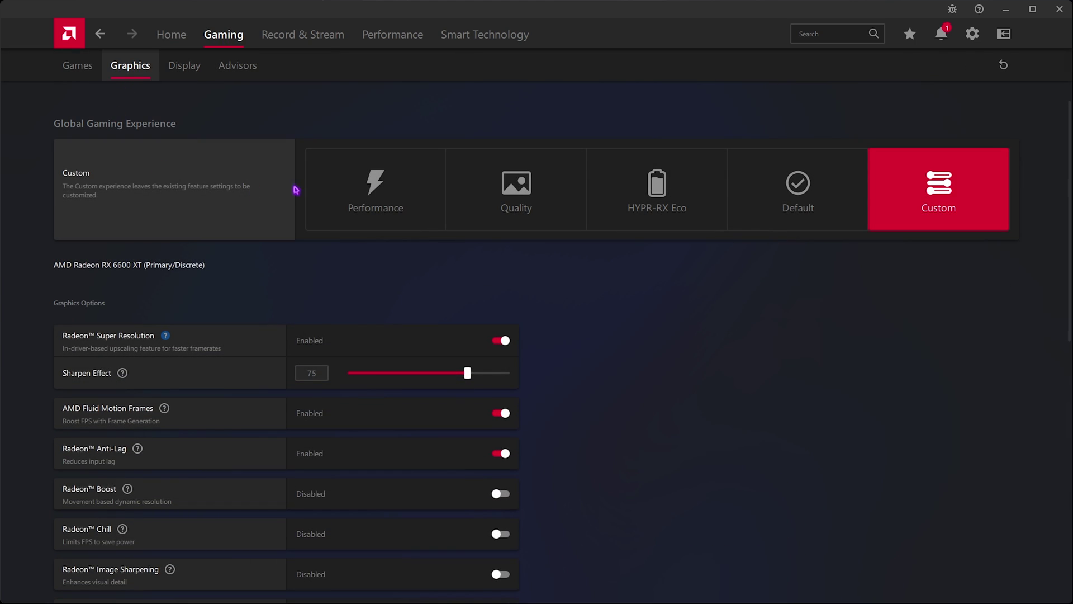
pyautogui.scroll(-1, 86, 311)
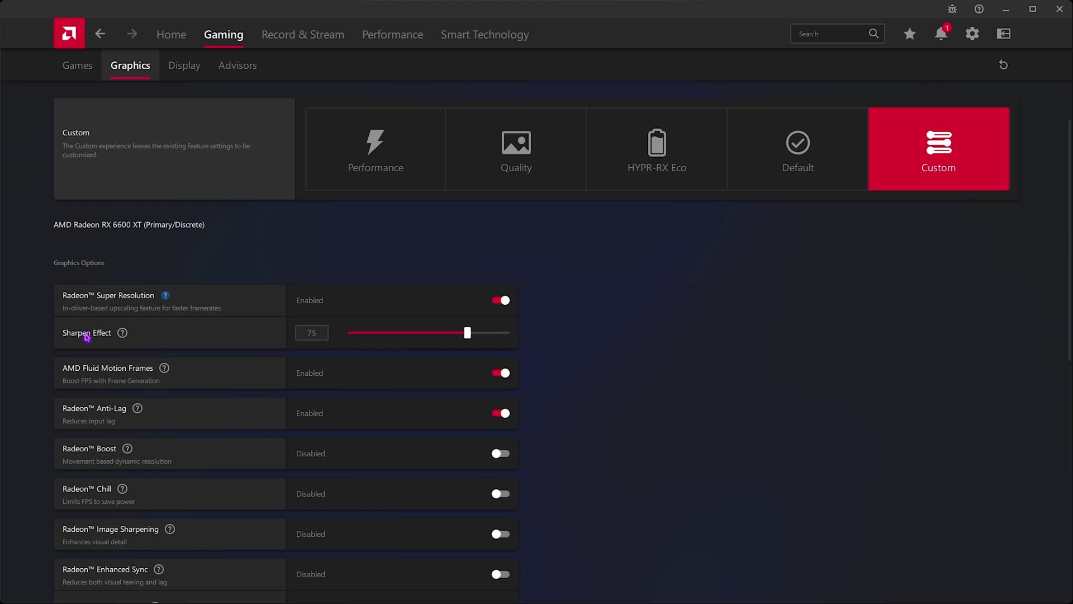
pyautogui.scroll(-2, 216, 355)
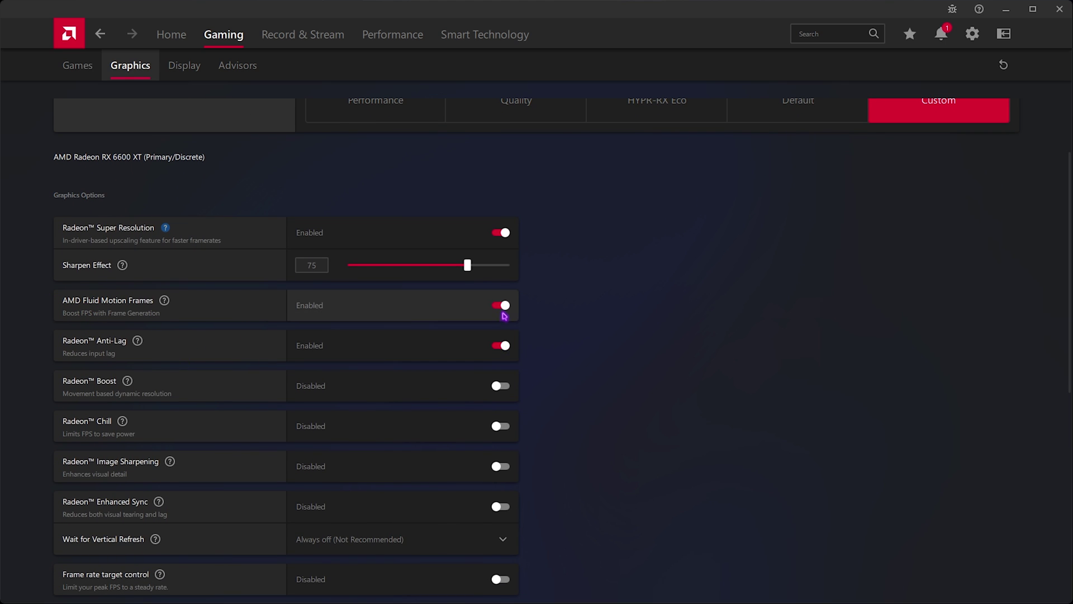
pyautogui.scroll(-2, 311, 376)
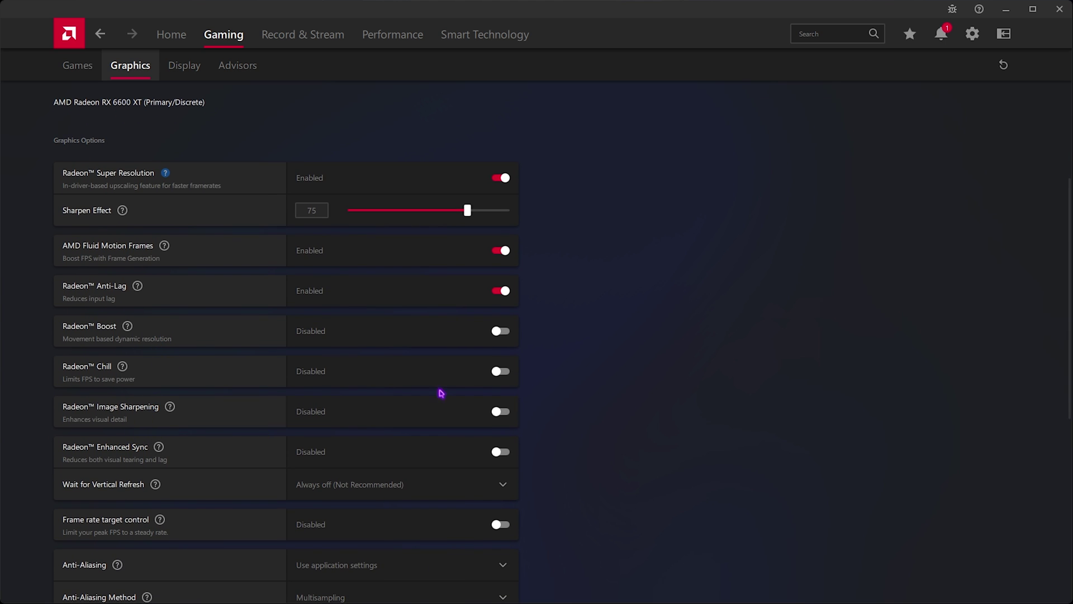
pyautogui.scroll(-6, 82, 285)
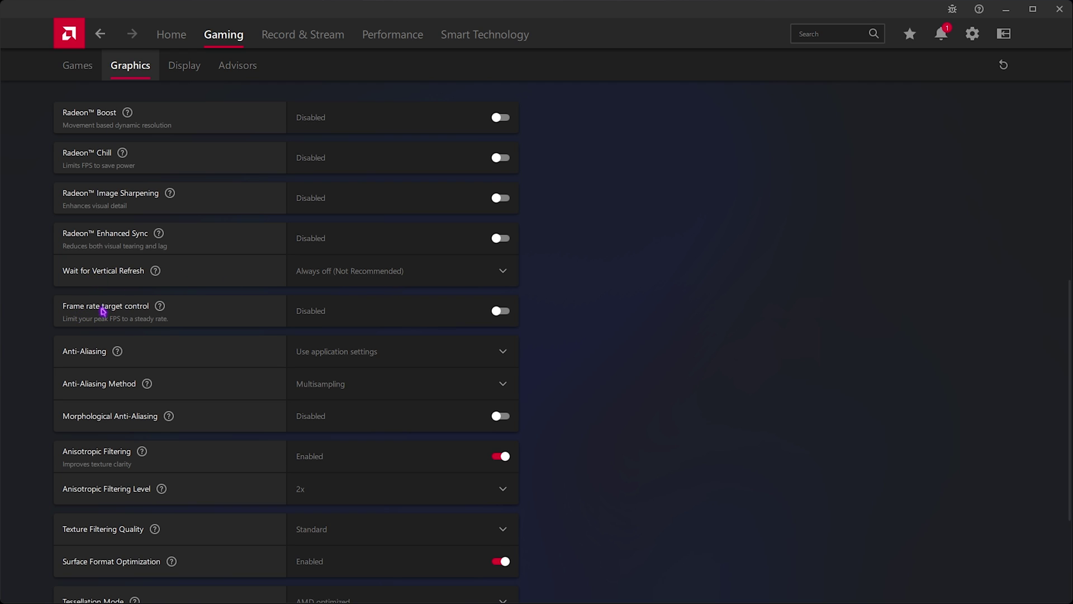
pyautogui.scroll(-1, 120, 321)
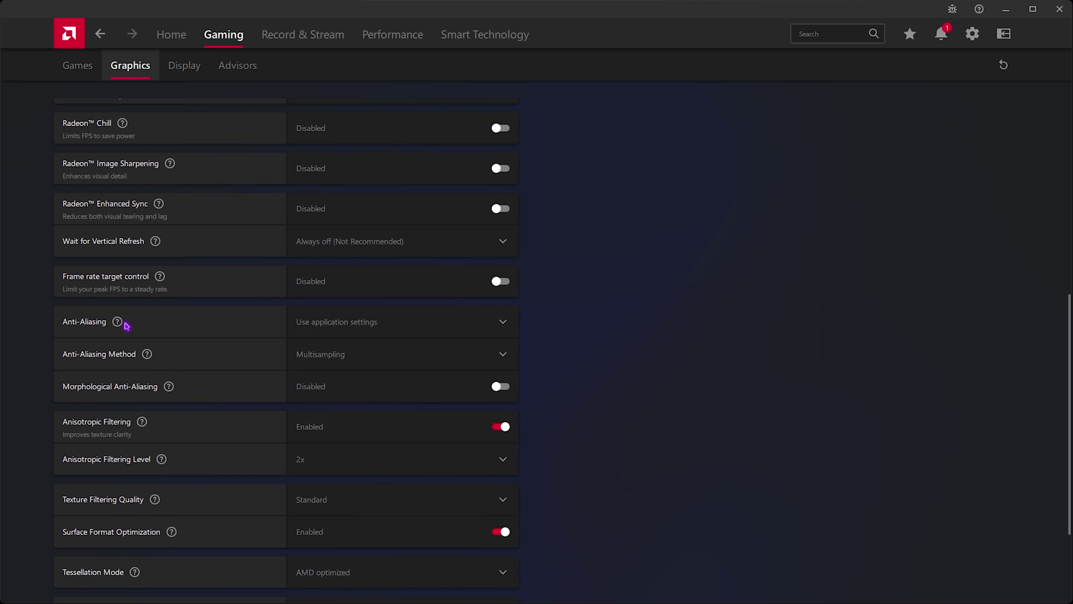
# - Leave Anti-Aliasing on application settings, Multisampling method and AMD optimized Tessellation
pyautogui.click(321, 312)
pyautogui.click(329, 341)
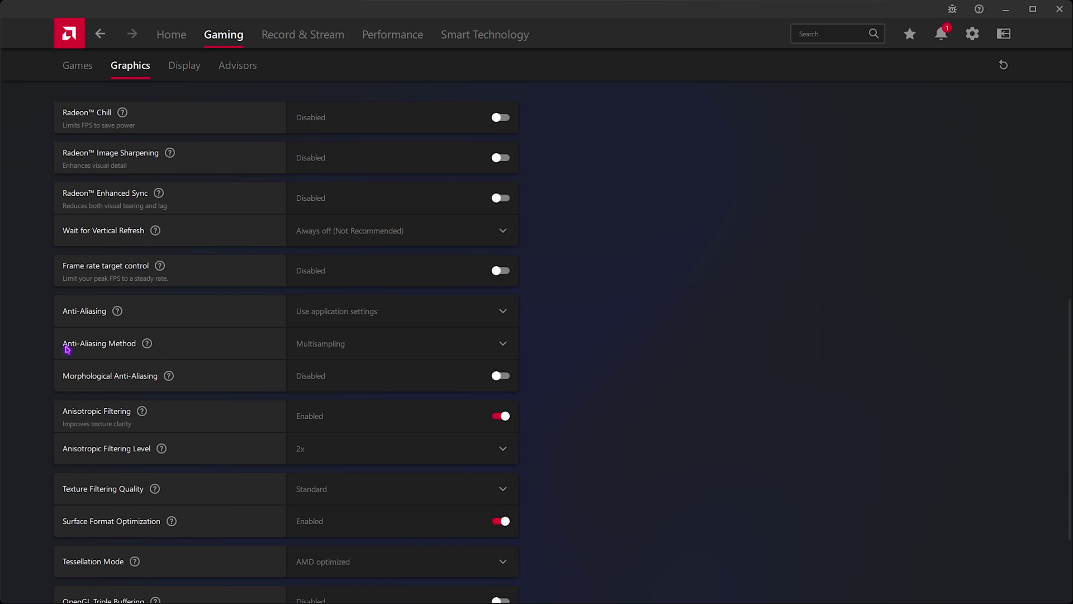
pyautogui.click(290, 343)
pyautogui.click(323, 379)
pyautogui.scroll(-1, 368, 405)
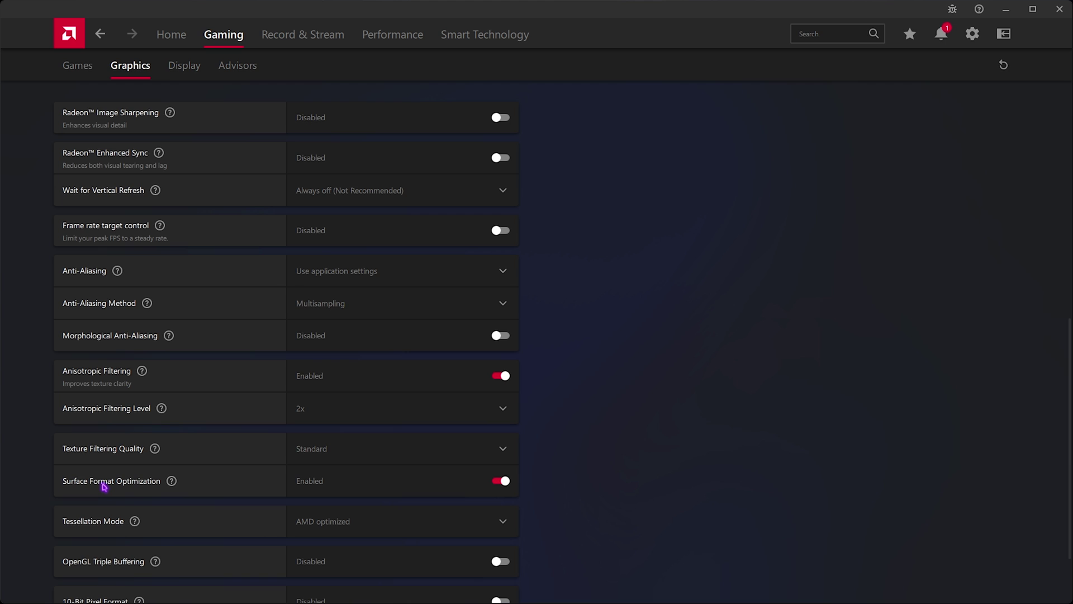
pyautogui.scroll(-3, 104, 486)
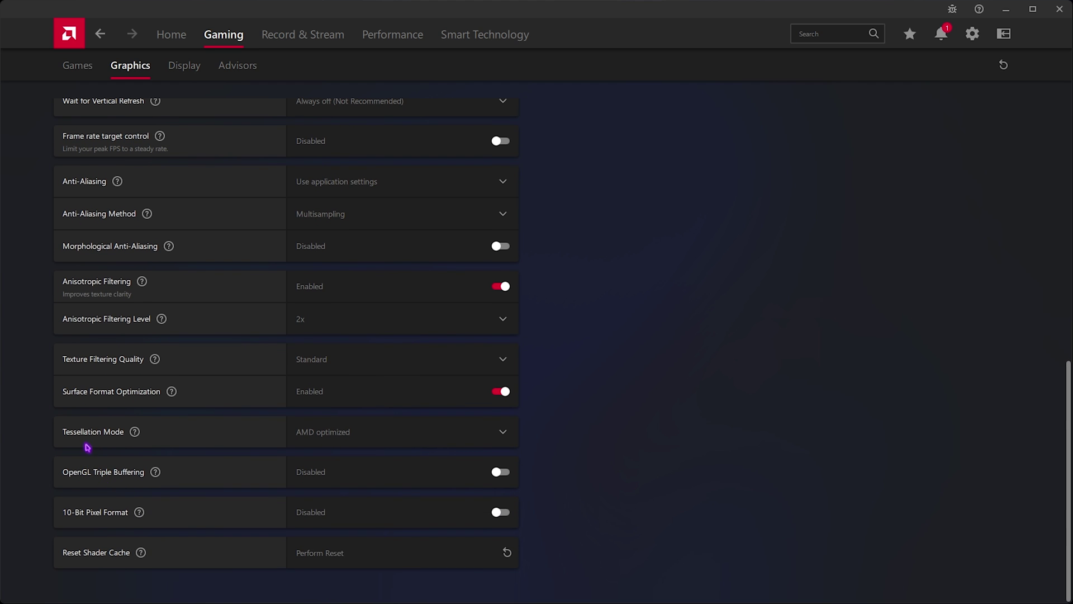
pyautogui.click(348, 436)
pyautogui.click(237, 483)
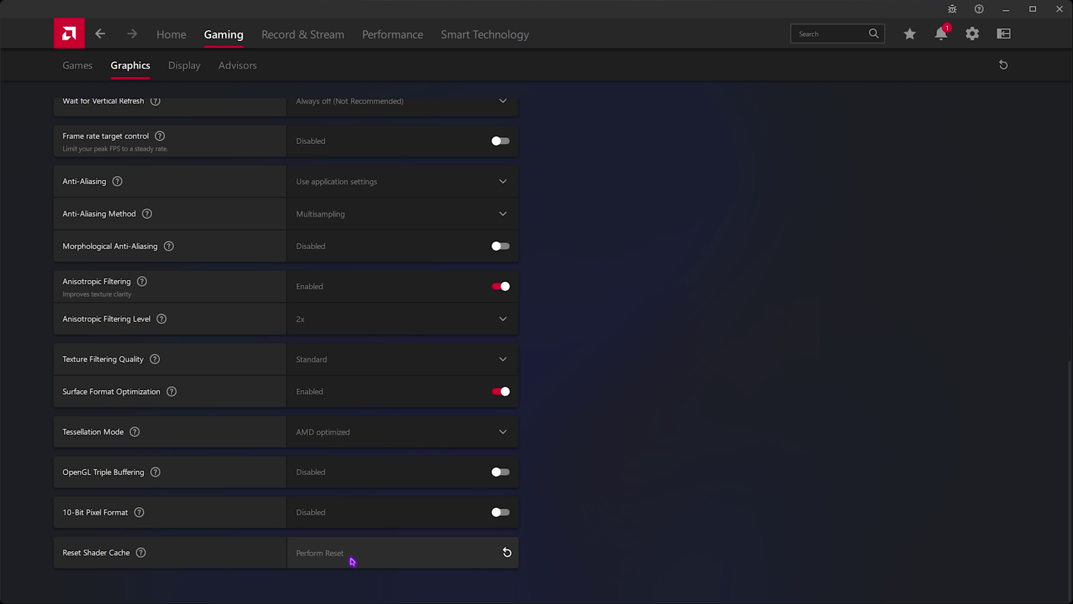
pyautogui.click(183, 65)
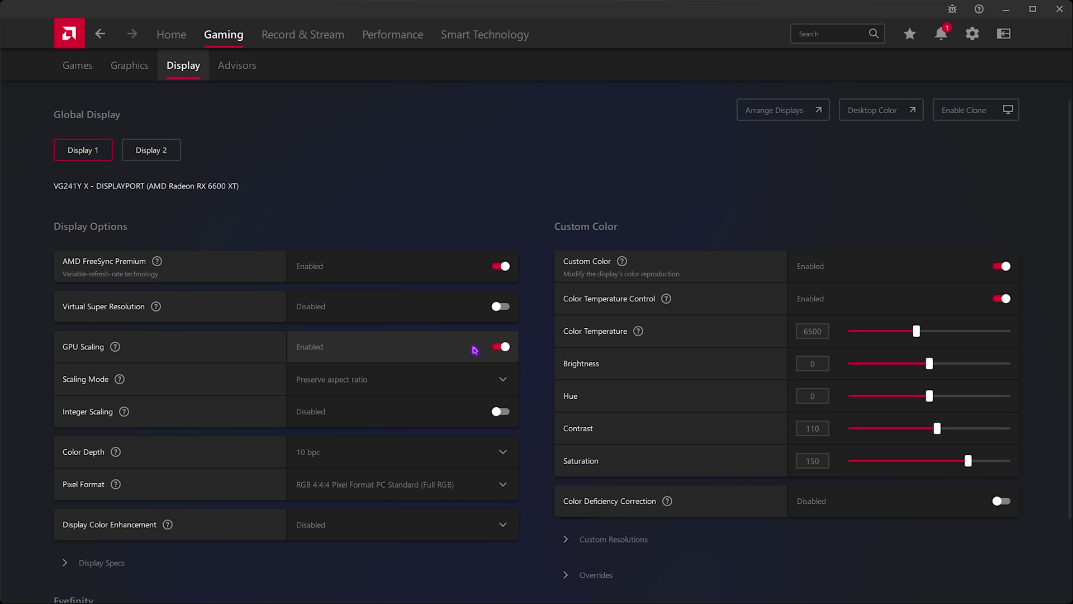
# - Keep Scaling Mode on Preserve aspect ratio and check the second monitor's display settings
pyautogui.click(346, 381)
pyautogui.click(359, 408)
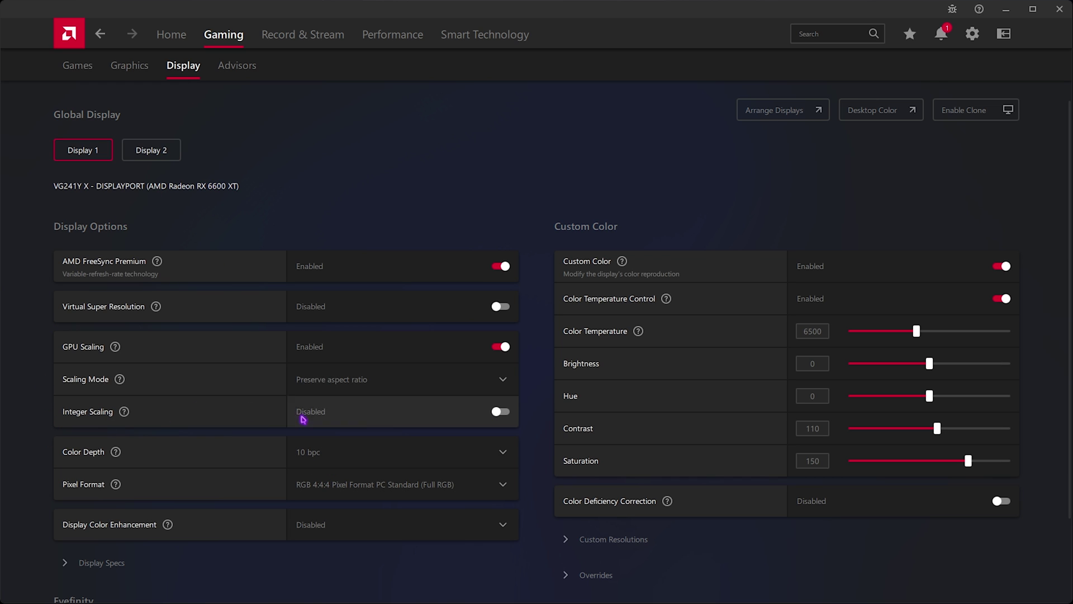
pyautogui.click(175, 158)
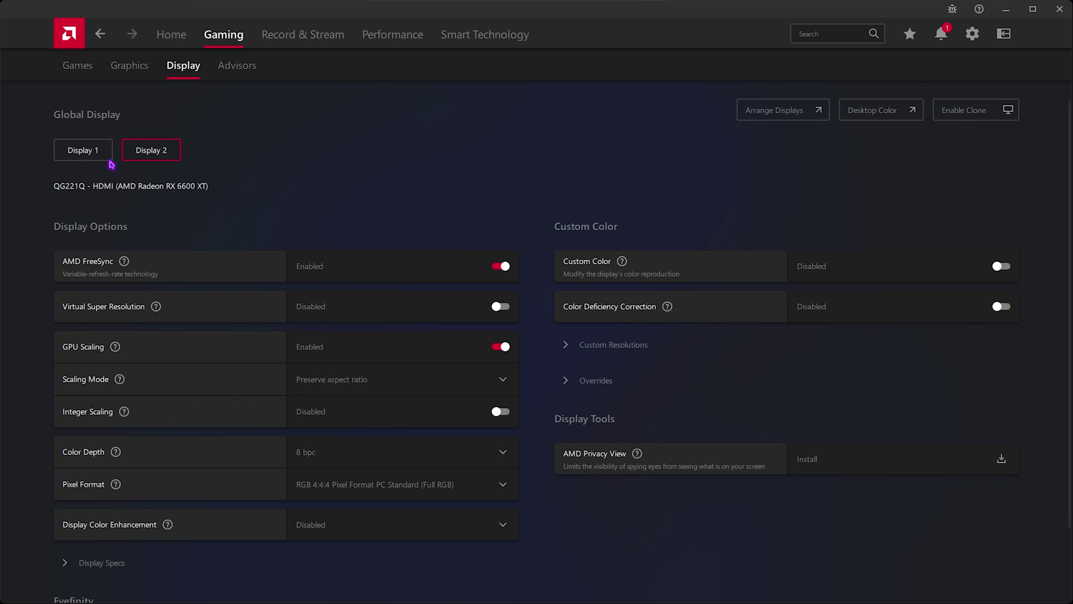
pyautogui.click(106, 158)
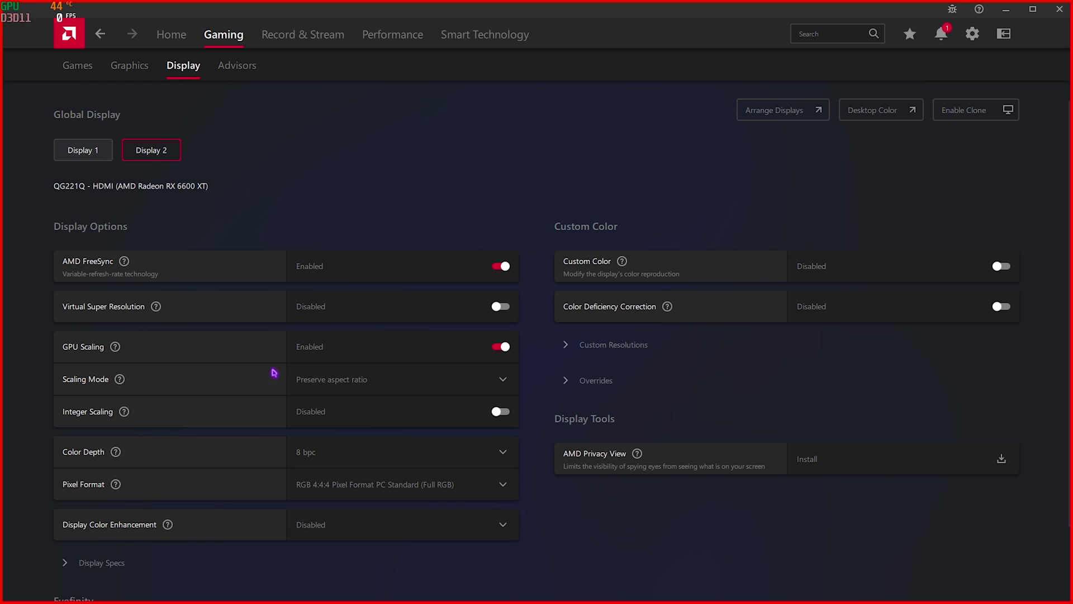
# - Keep 10 bpc colour depth and set Display 1 Custom Color Contrast 110, Saturation 150
pyautogui.click(332, 458)
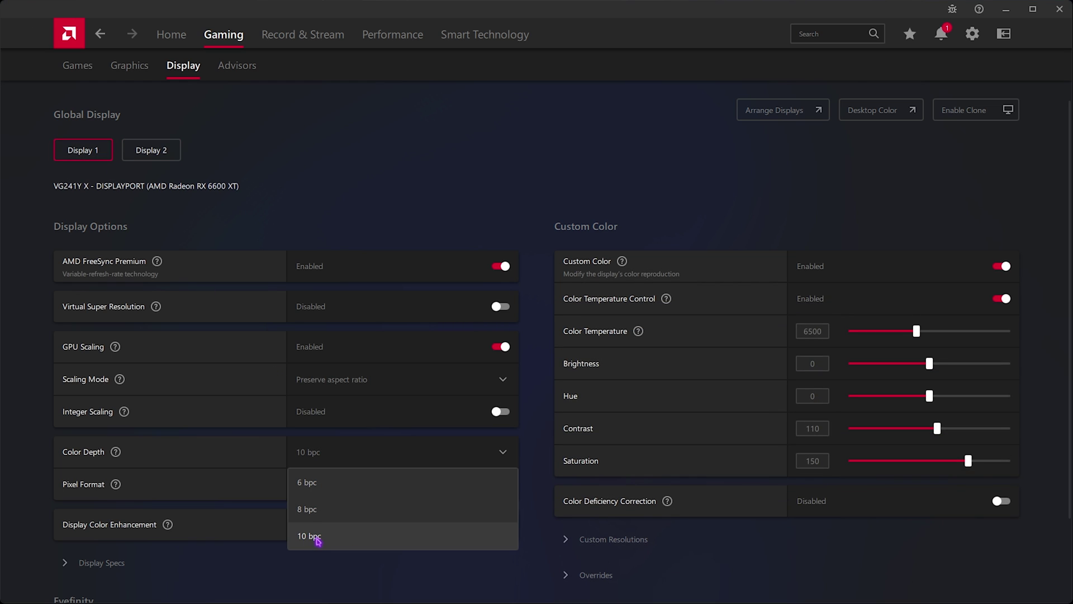
pyautogui.click(247, 459)
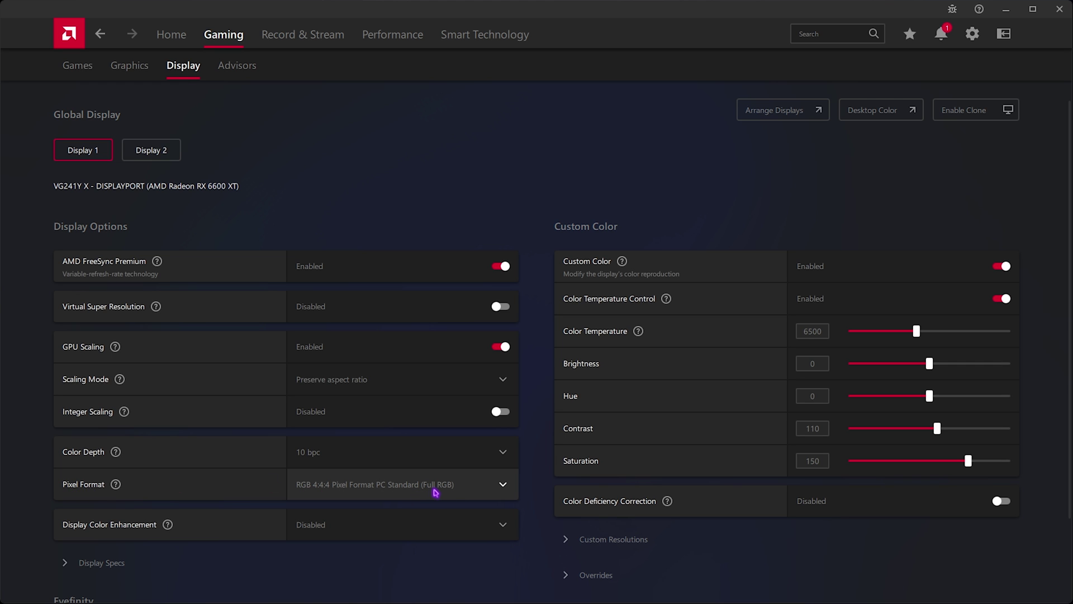
pyautogui.scroll(-1, 436, 492)
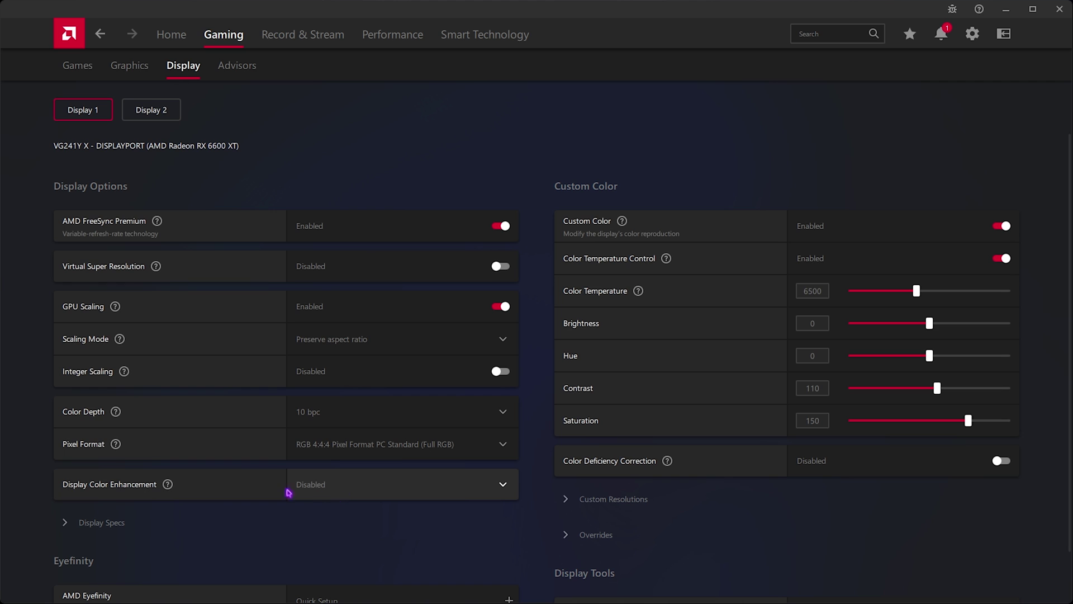
pyautogui.scroll(1, 376, 443)
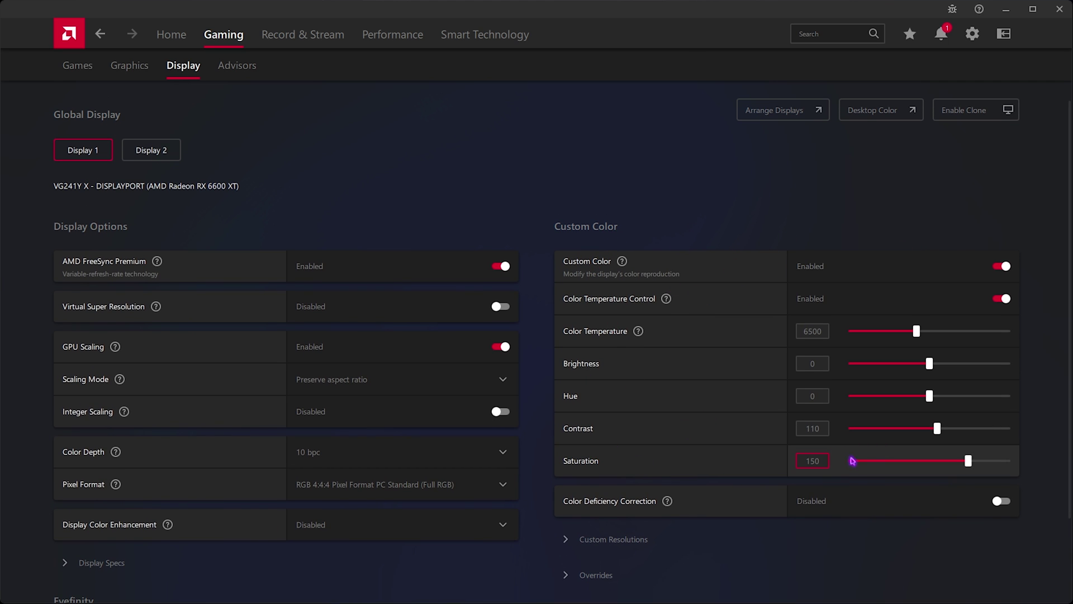
pyautogui.moveTo(825, 462); pyautogui.dragTo(810, 460)
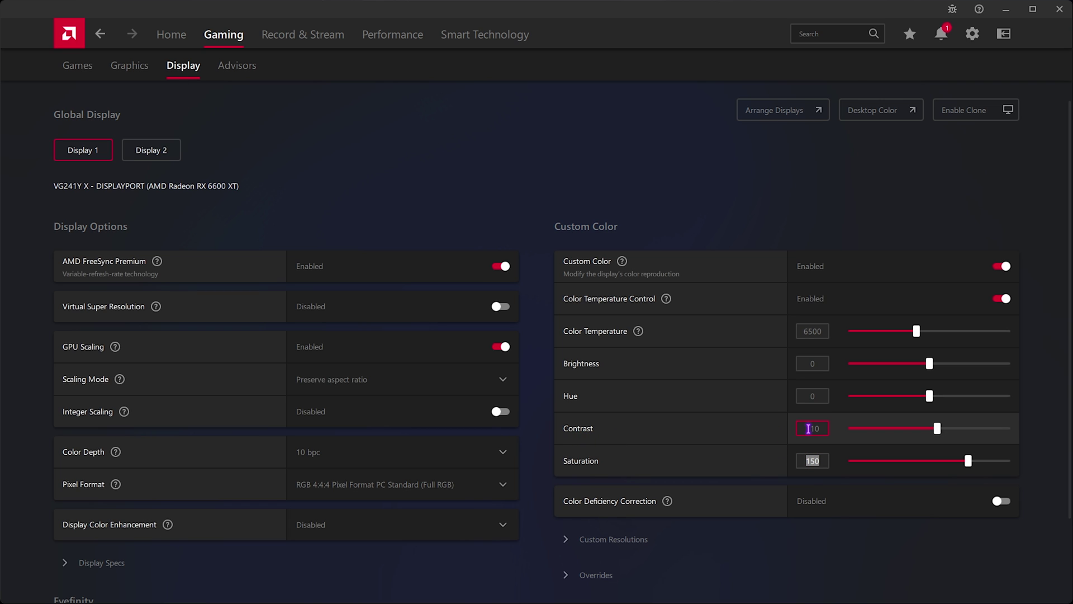
pyautogui.click(294, 35)
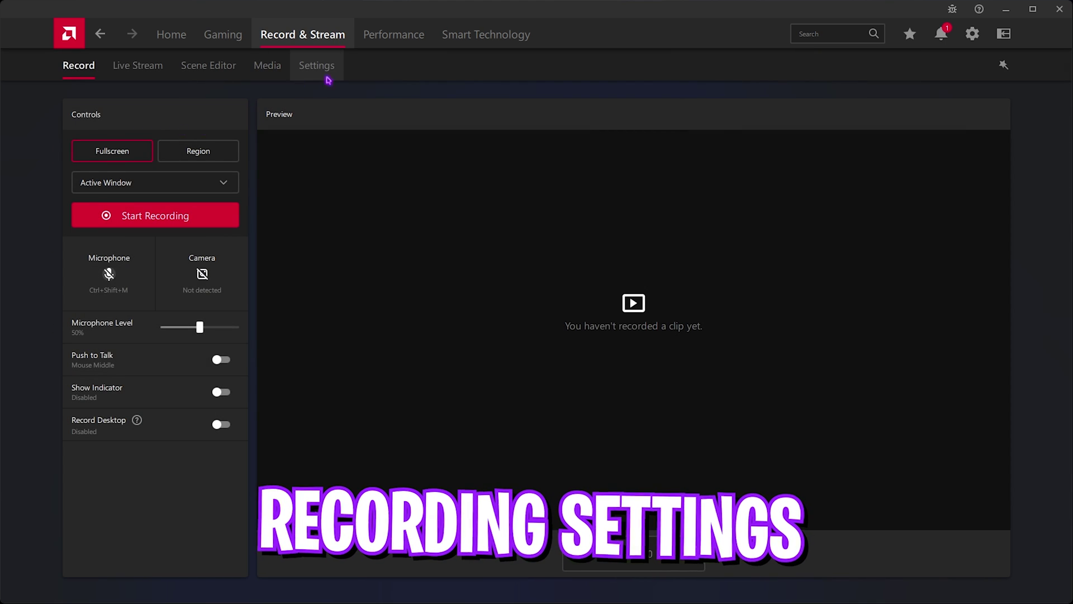
# - Review the Record & Stream settings, leaving High profile, 60 fps and 30 Mb/s unchanged
pyautogui.click(323, 74)
pyautogui.scroll(-4, 162, 352)
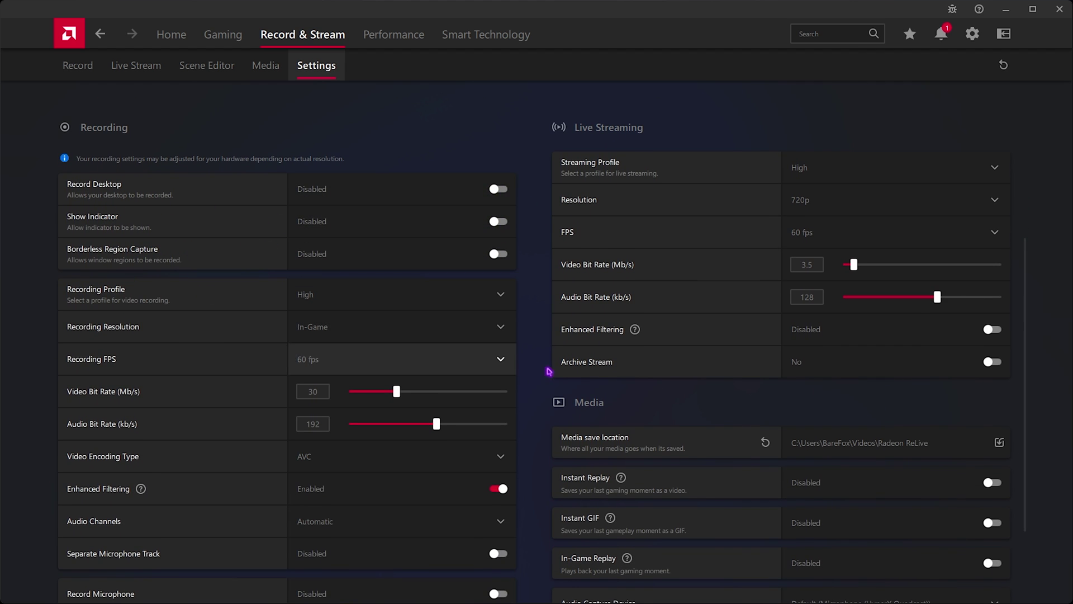
pyautogui.scroll(-2, 592, 391)
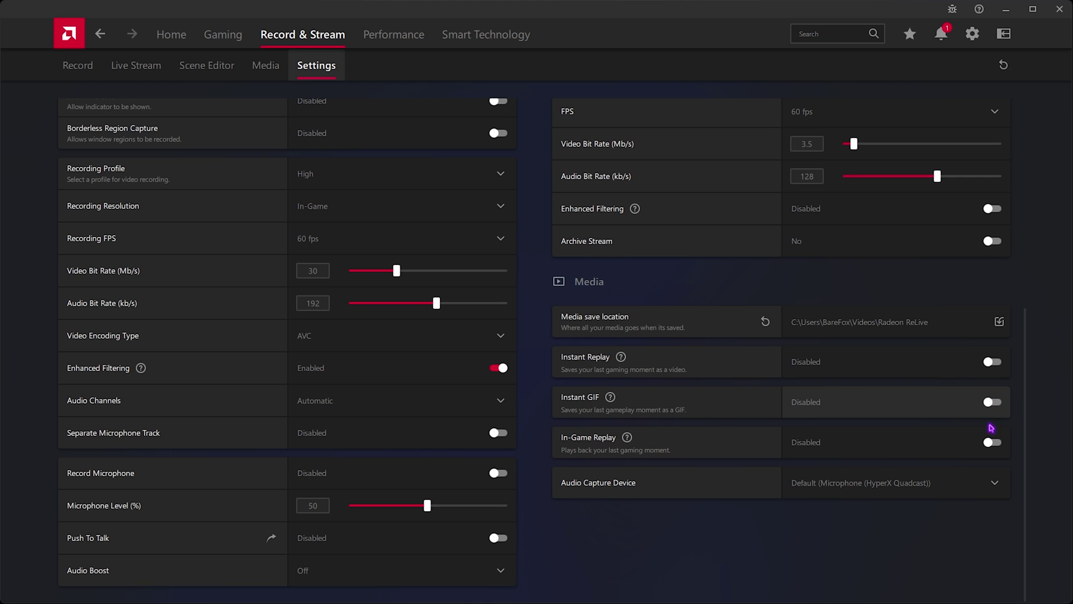
pyautogui.scroll(1, 503, 252)
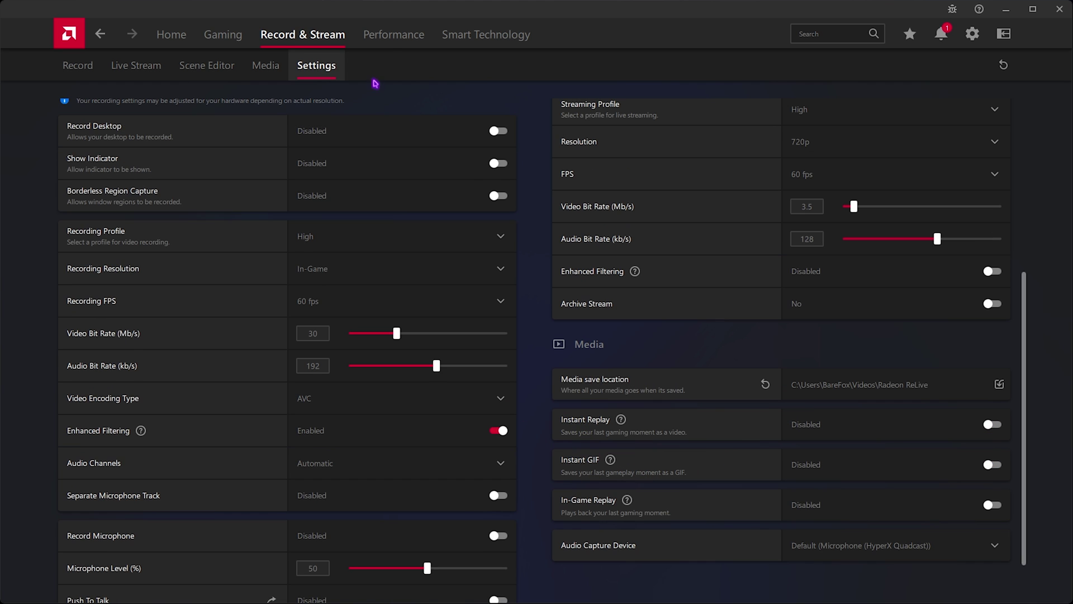
pyautogui.click(391, 35)
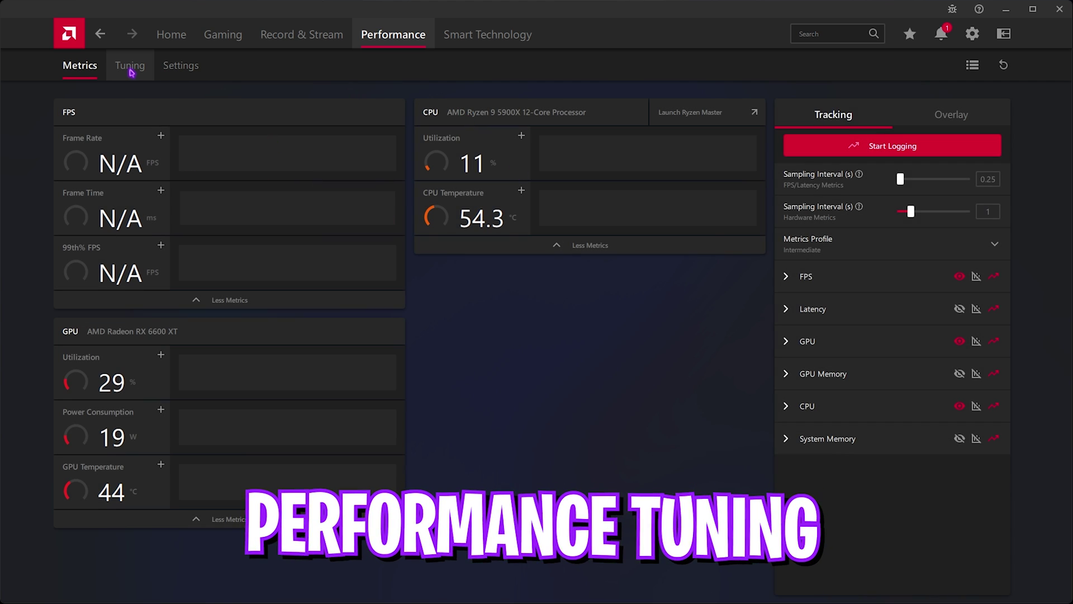
# - Look through the Performance Tuning and Settings pages and the Smart Technology section
pyautogui.click(129, 70)
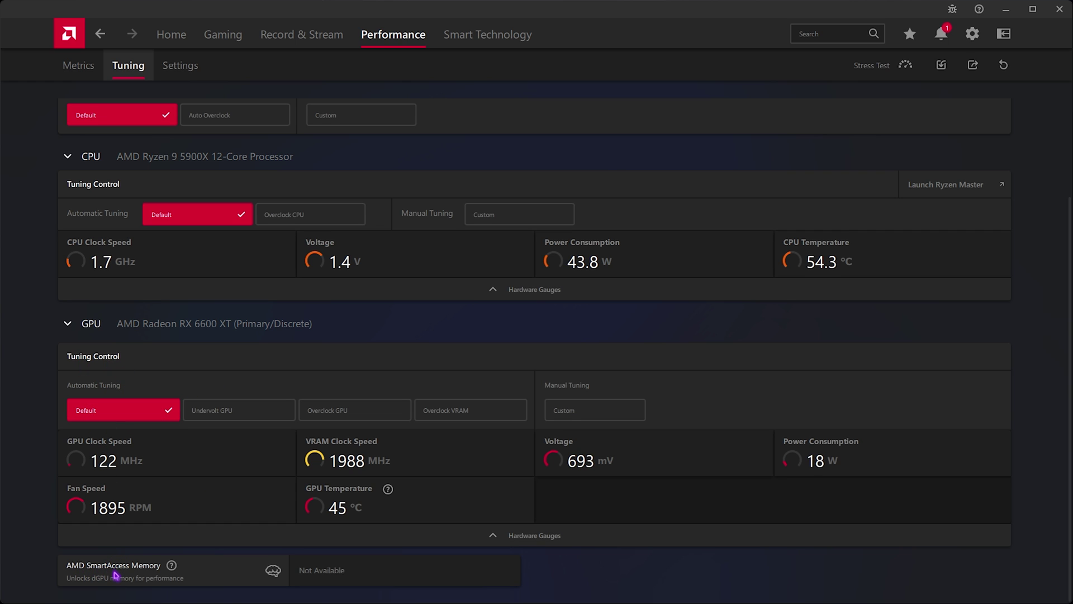
pyautogui.moveTo(282, 576)
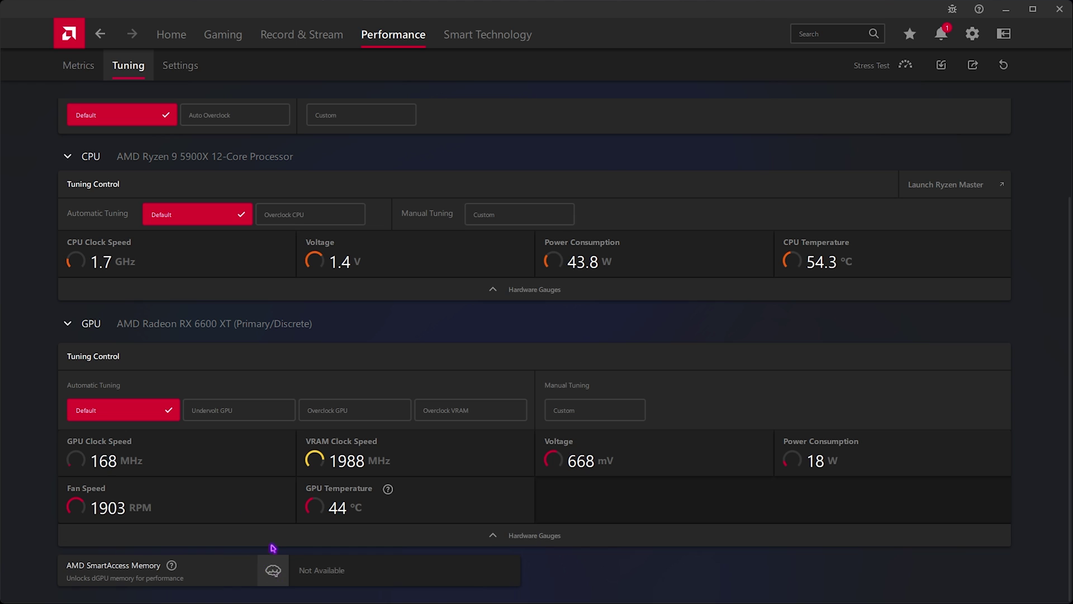
pyautogui.click(183, 75)
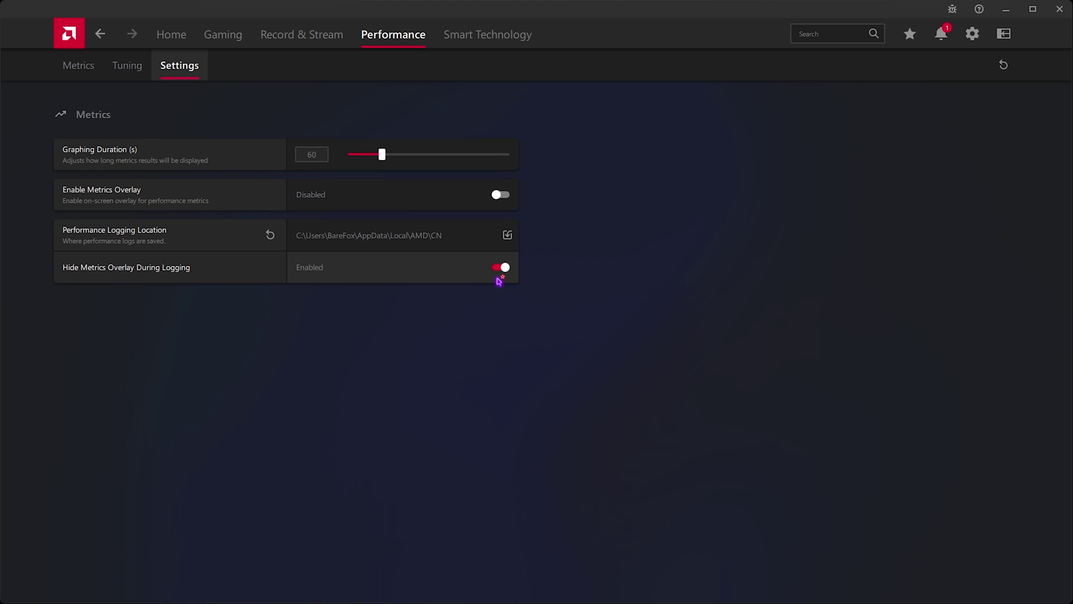
pyautogui.click(492, 39)
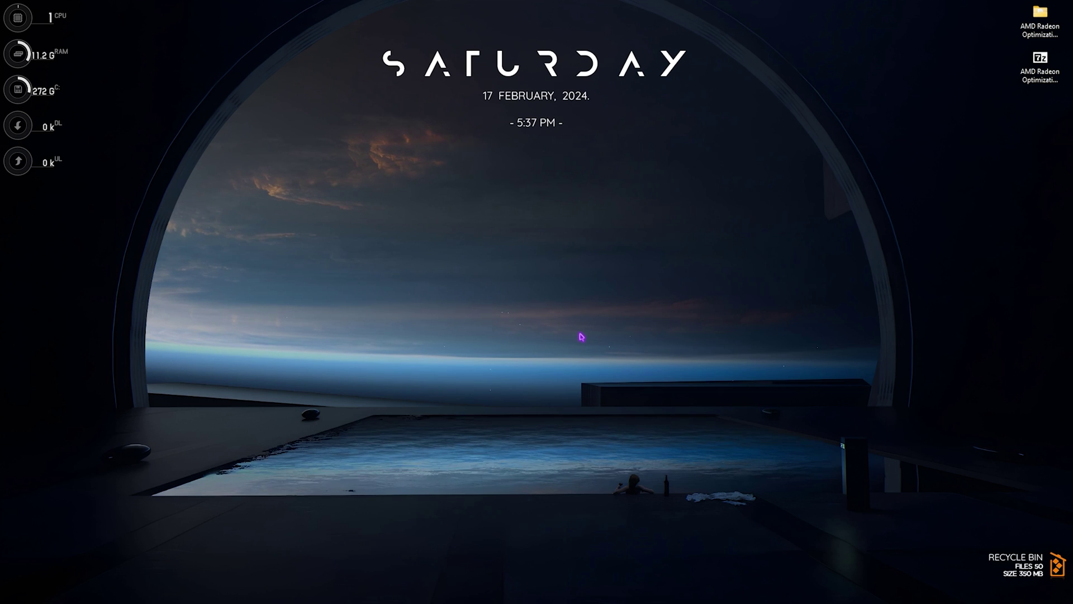
pyautogui.press('super')
# - Create a restore point for Local Disk (C:) with the description 'Radeon'
pyautogui.write('create a restore point')
pyautogui.press('Return')
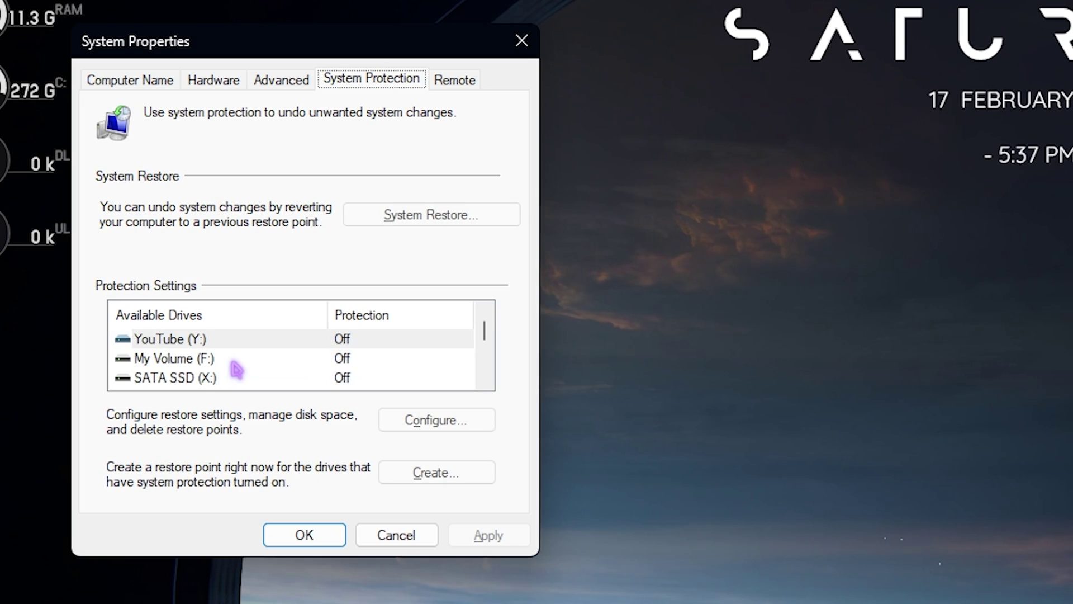
pyautogui.scroll(-1, 144, 227)
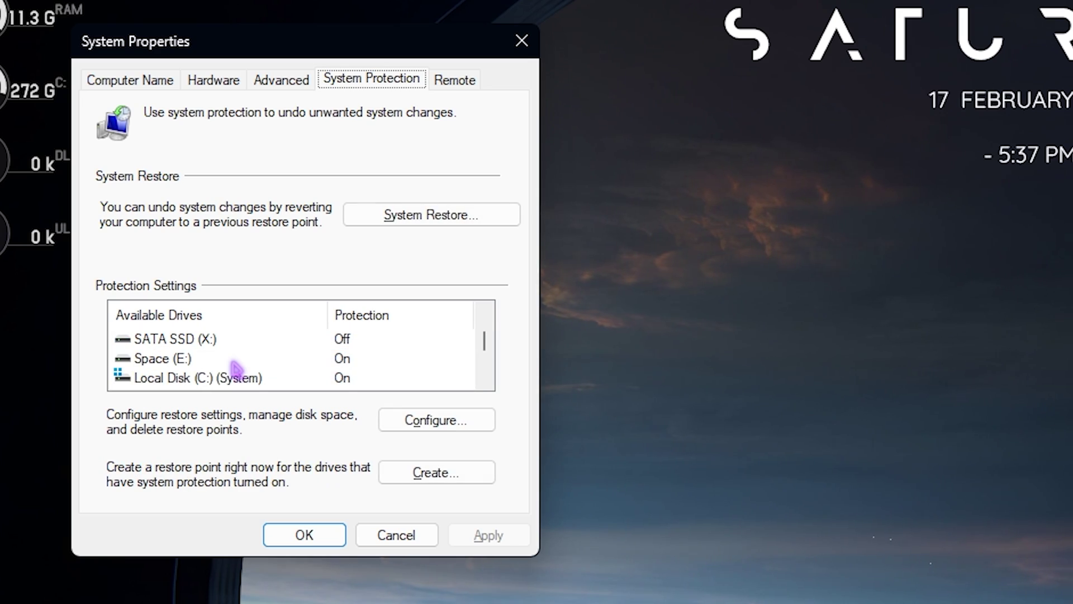
pyautogui.click(235, 377)
pyautogui.click(424, 473)
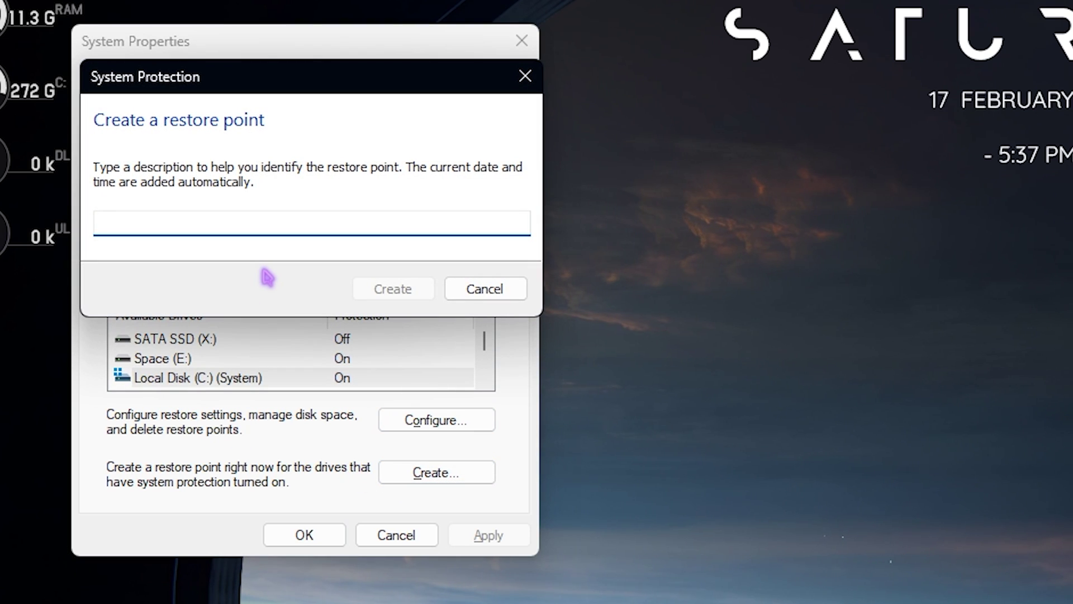
pyautogui.write('Rad')
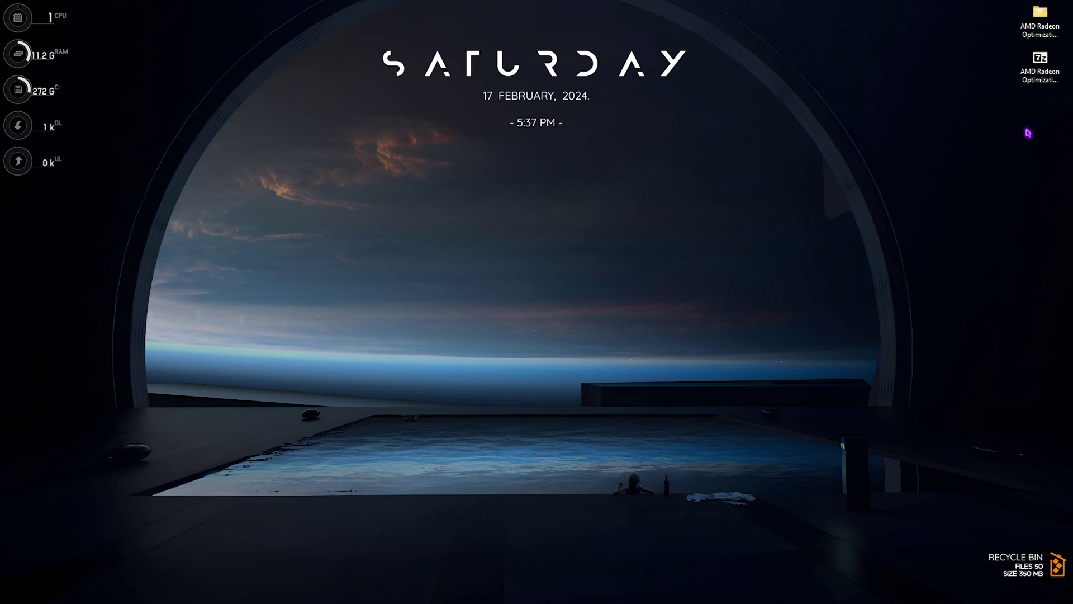
# - Open the AMD Radeon Optimization Pack folder and its 1 - CMD Latency Tweaks subfolder
pyautogui.moveTo(965, 211); pyautogui.dragTo(1061, 6)
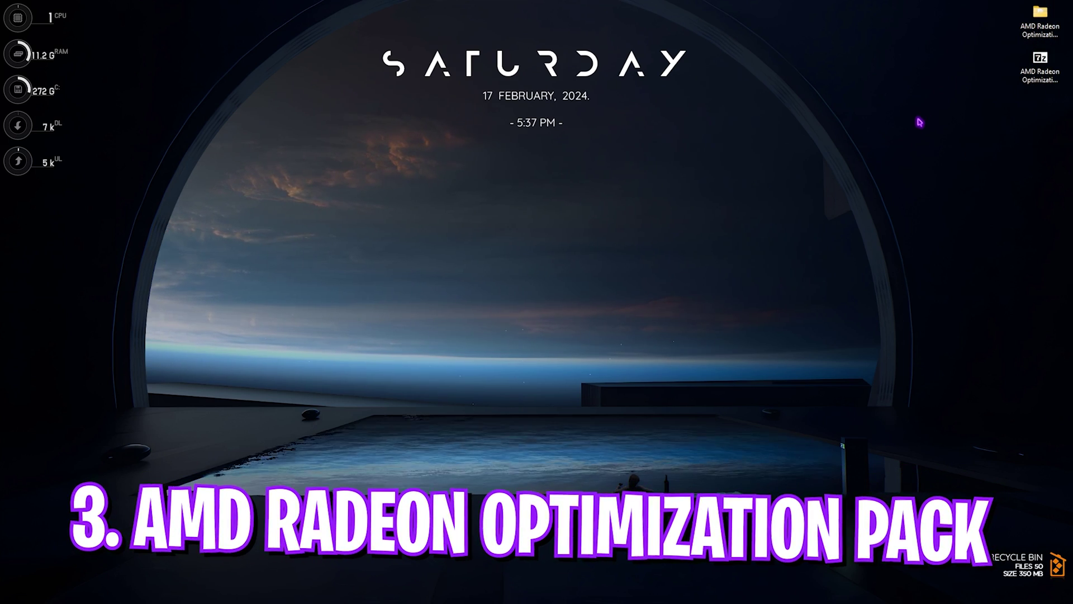
pyautogui.click(987, 112)
pyautogui.doubleClick(1040, 20)
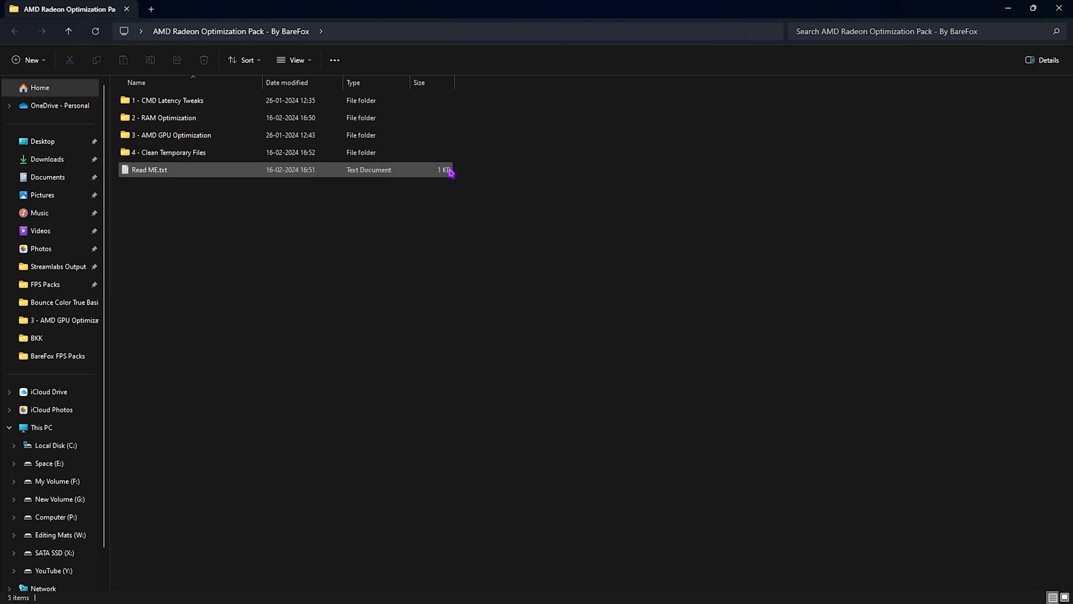
pyautogui.moveTo(514, 162); pyautogui.dragTo(603, 144)
pyautogui.click(604, 144)
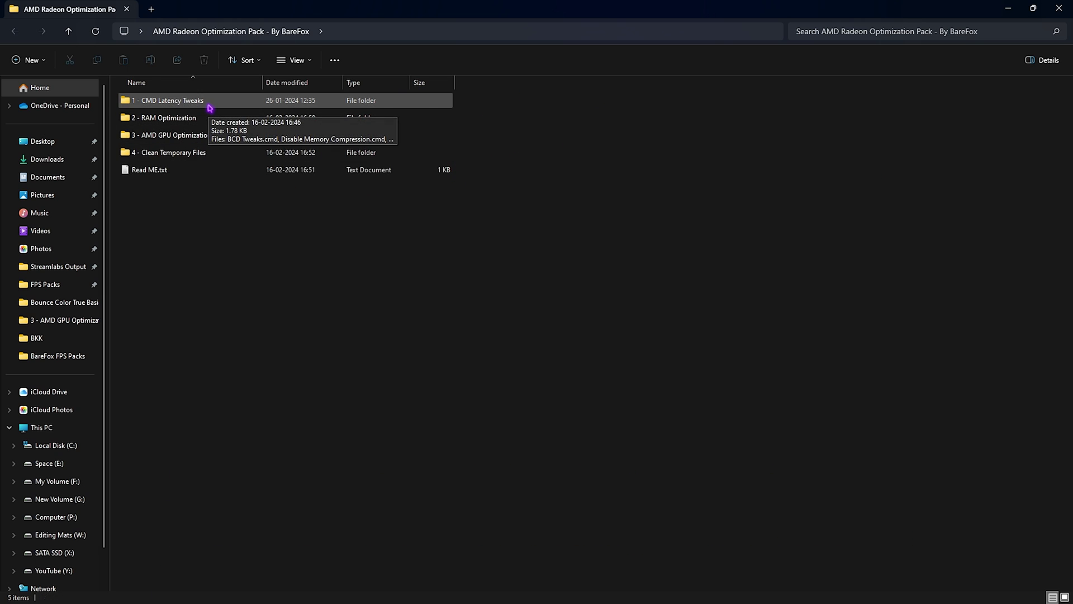
pyautogui.doubleClick(209, 106)
# - Read BCD Tweaks.cmd in Notepad, then look over Disable Process Mitigation.bat and Latency Tweaks.cmd
pyautogui.moveTo(194, 228); pyautogui.dragTo(194, 100)
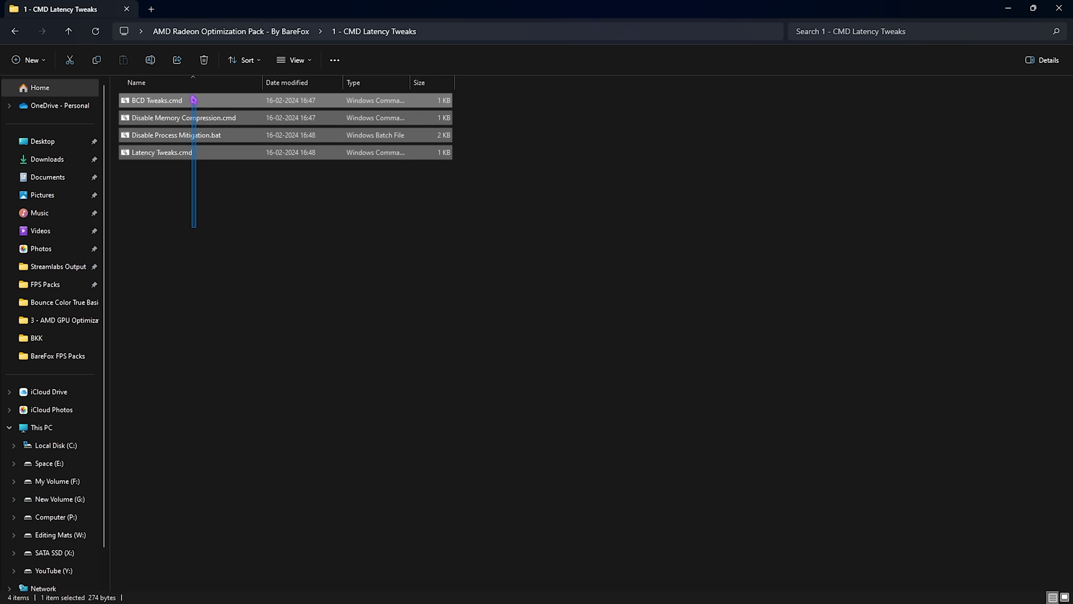
pyautogui.click(161, 101)
pyautogui.rightClick(164, 99)
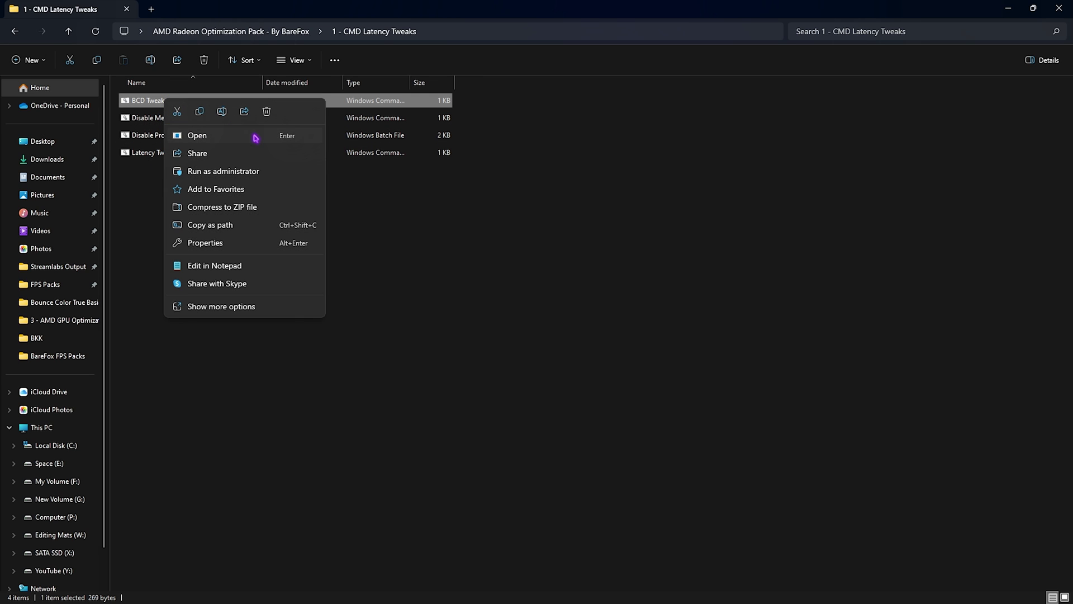
pyautogui.click(214, 266)
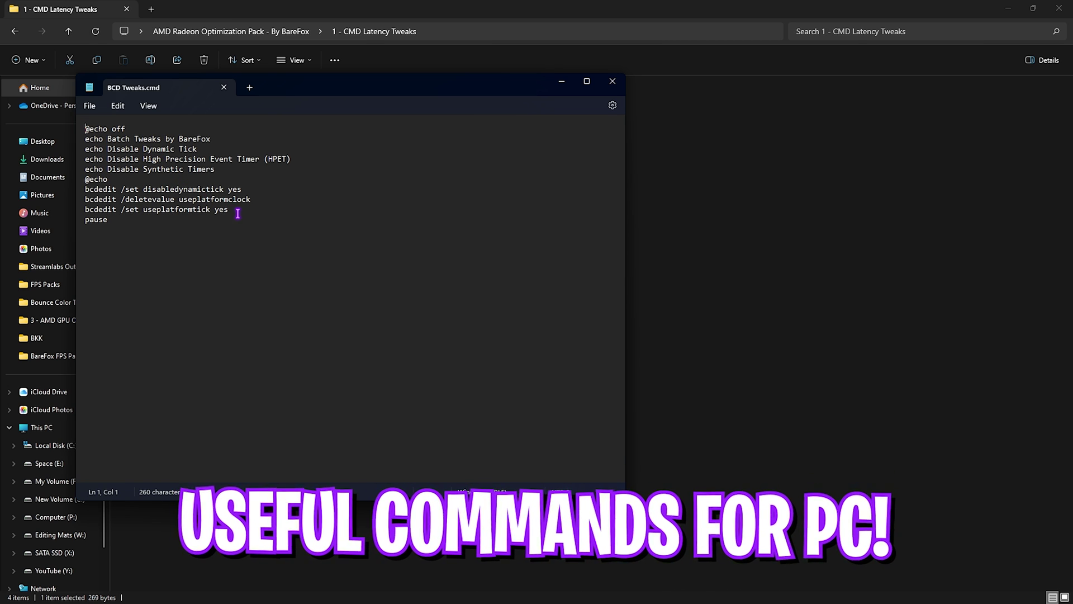
pyautogui.click(613, 82)
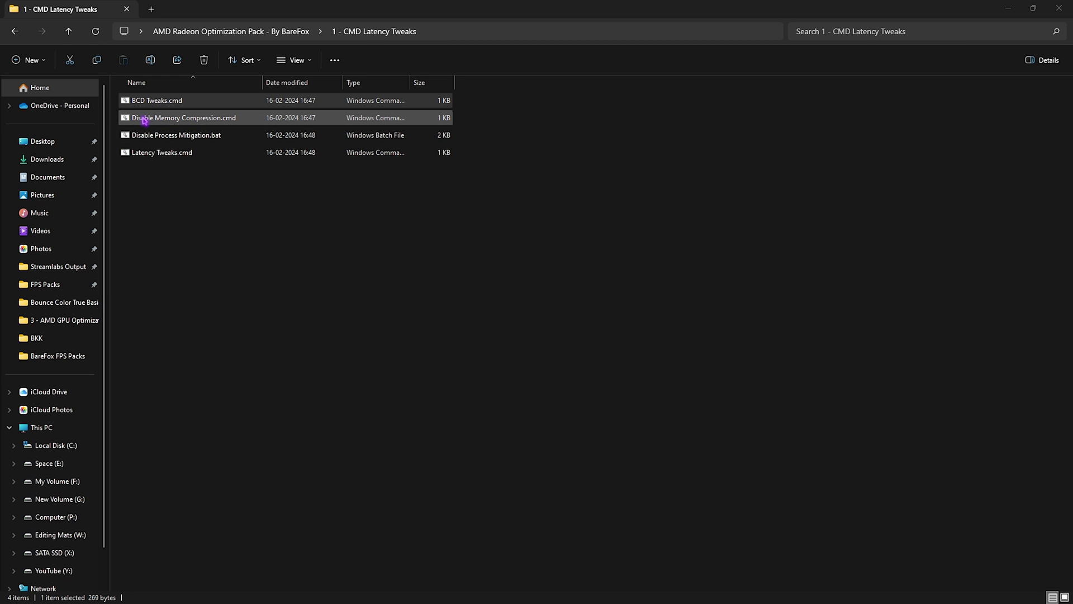
pyautogui.click(161, 140)
pyautogui.click(168, 156)
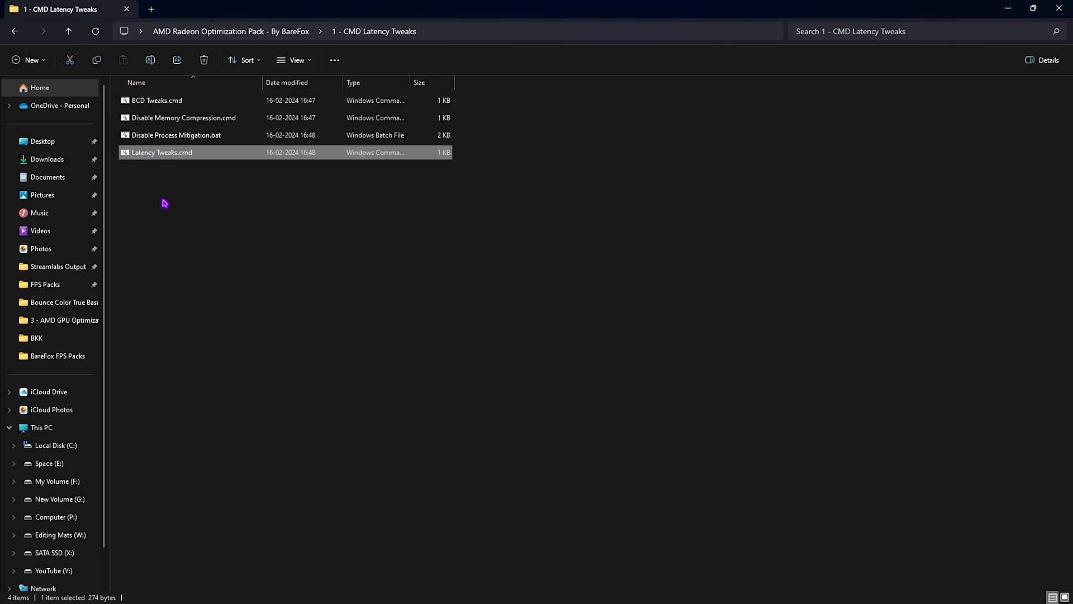
pyautogui.moveTo(164, 246); pyautogui.dragTo(186, 201)
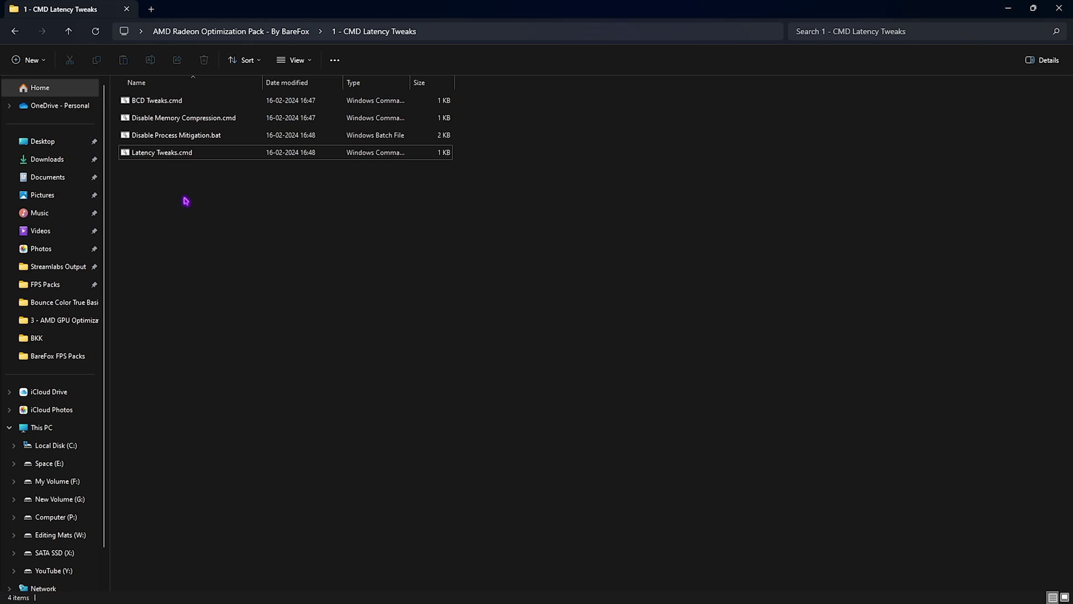
# - Browse the 2 - RAM Optimization presets such as 32GB Ram.reg and Reset to Default.reg
pyautogui.click(288, 32)
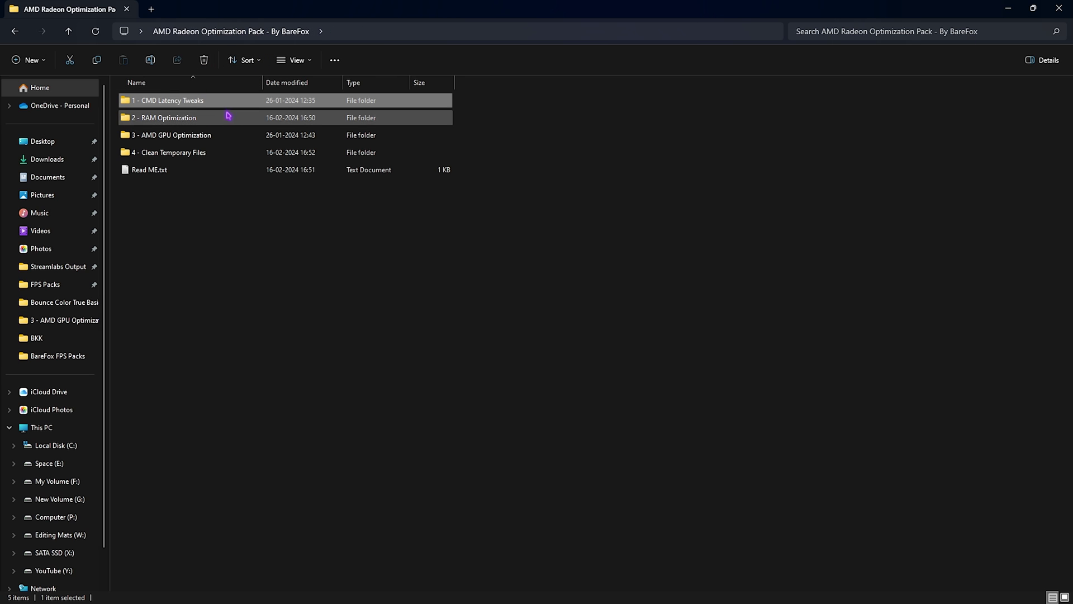
pyautogui.doubleClick(155, 117)
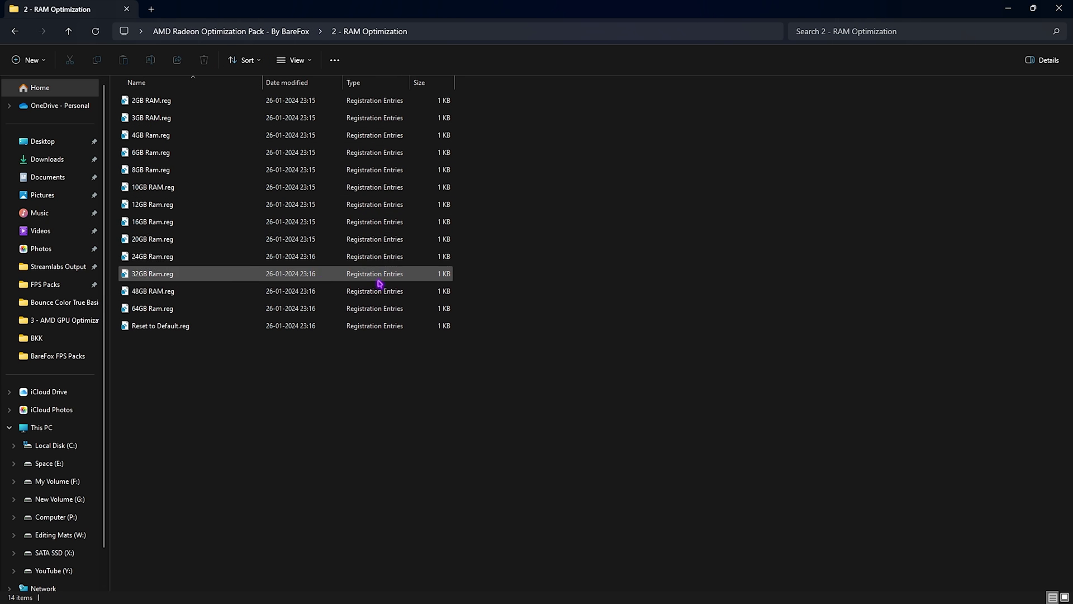
pyautogui.moveTo(513, 300); pyautogui.dragTo(405, 95)
pyautogui.click(565, 170)
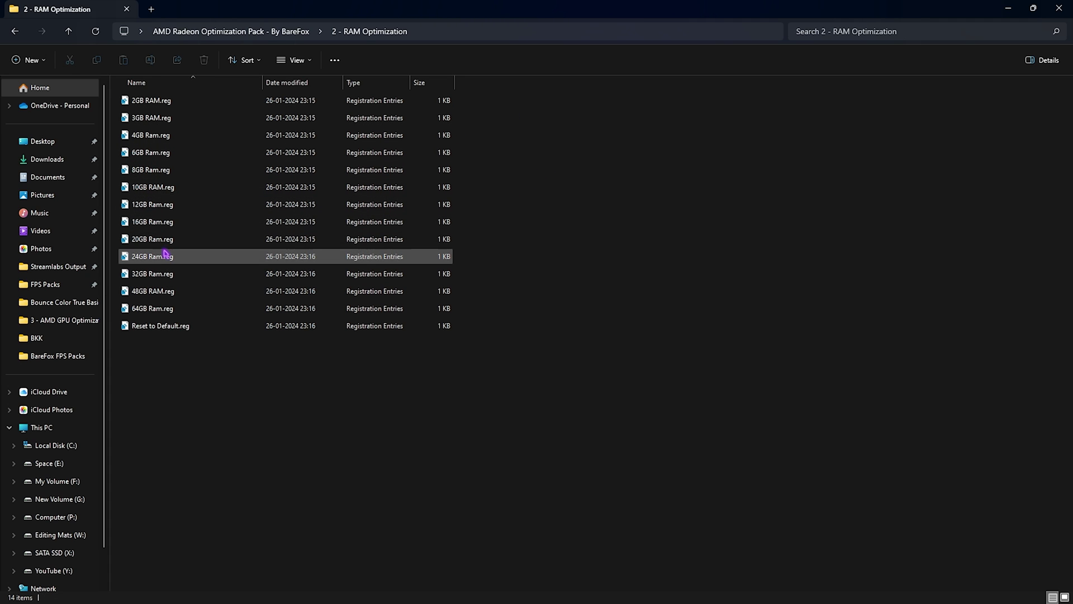
pyautogui.click(156, 274)
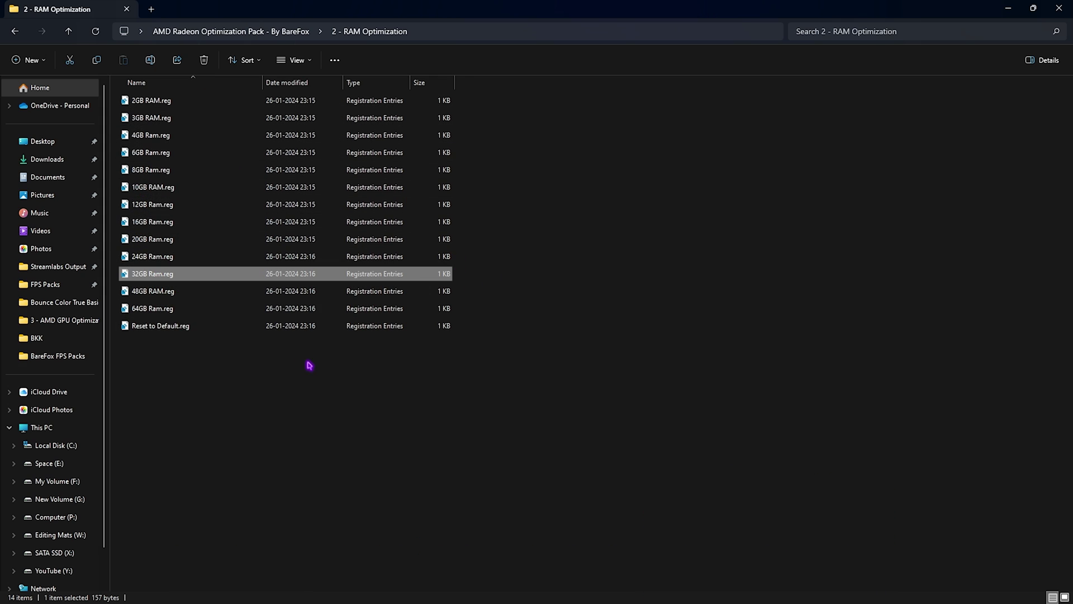
pyautogui.click(164, 330)
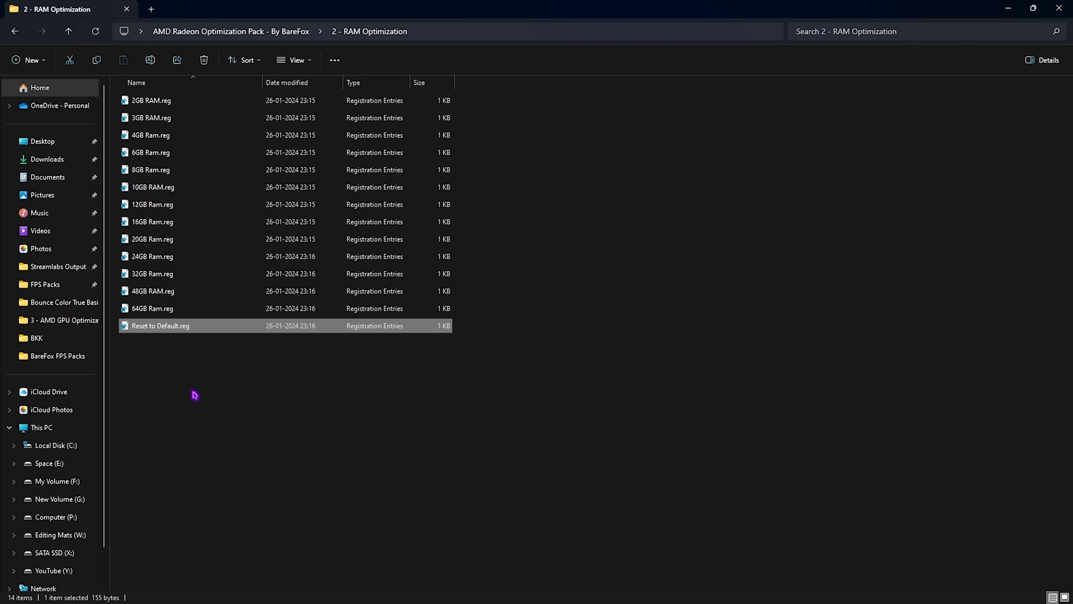
pyautogui.click(195, 31)
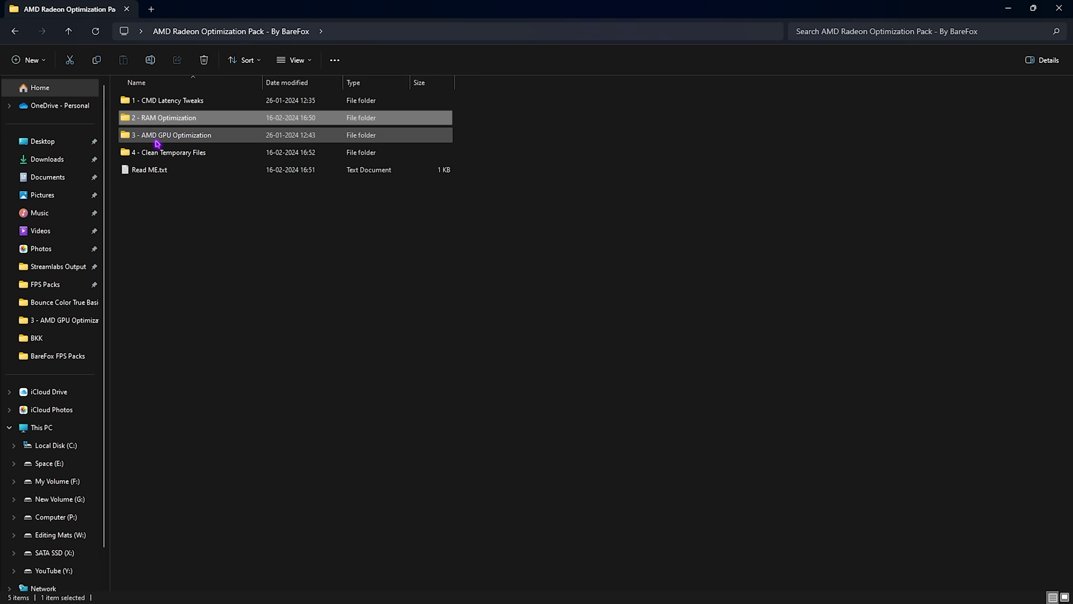
# - Look over the five GPU .reg tweaks, including AMD SFIO High Priority.reg
pyautogui.click(158, 139)
pyautogui.doubleClick(216, 138)
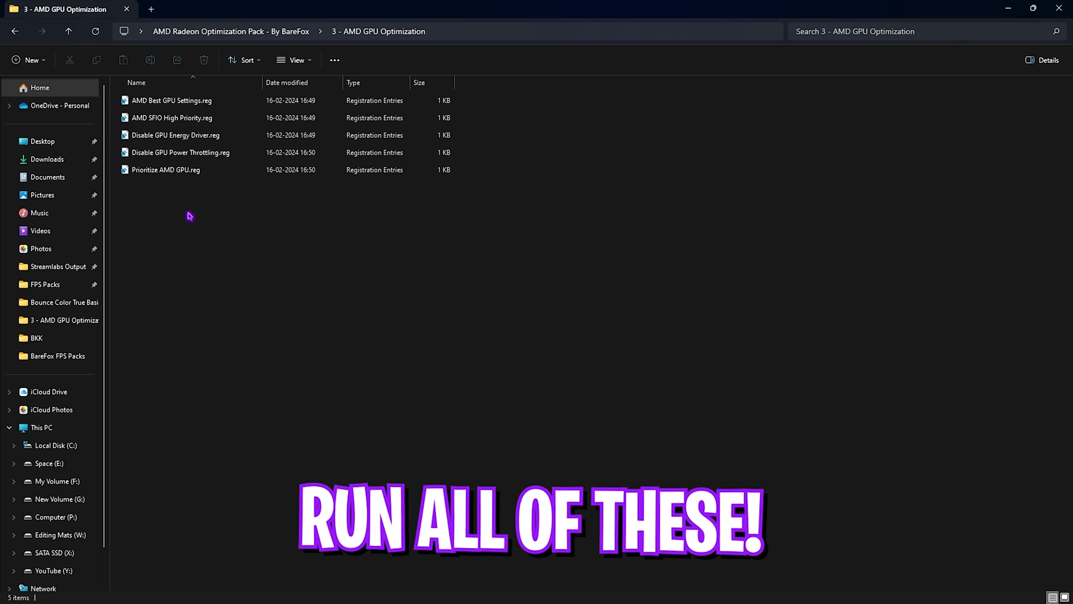
pyautogui.moveTo(190, 216); pyautogui.dragTo(186, 89)
pyautogui.click(212, 271)
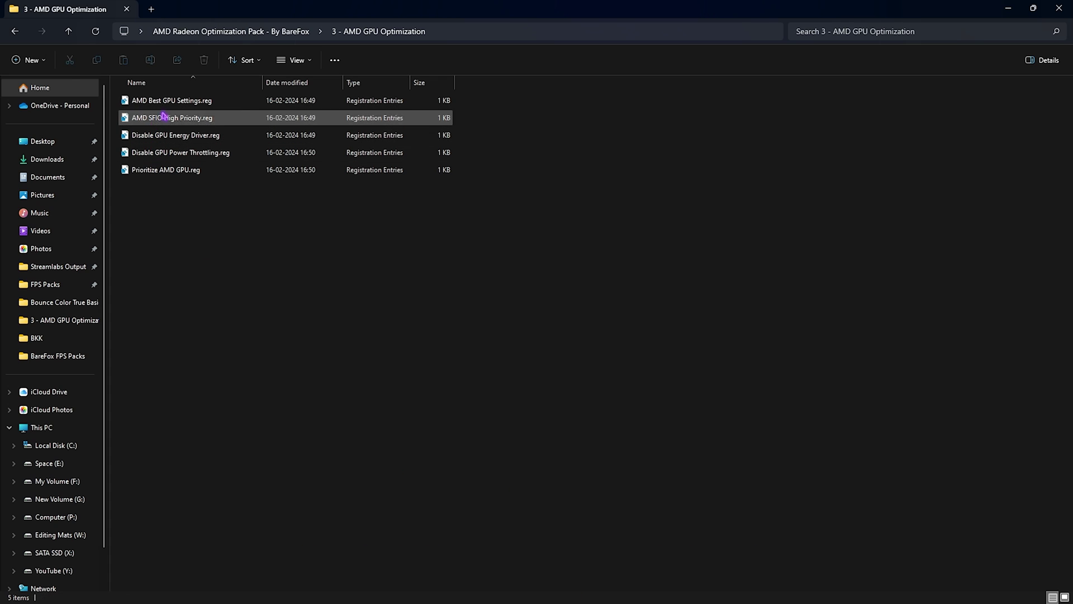
pyautogui.click(182, 118)
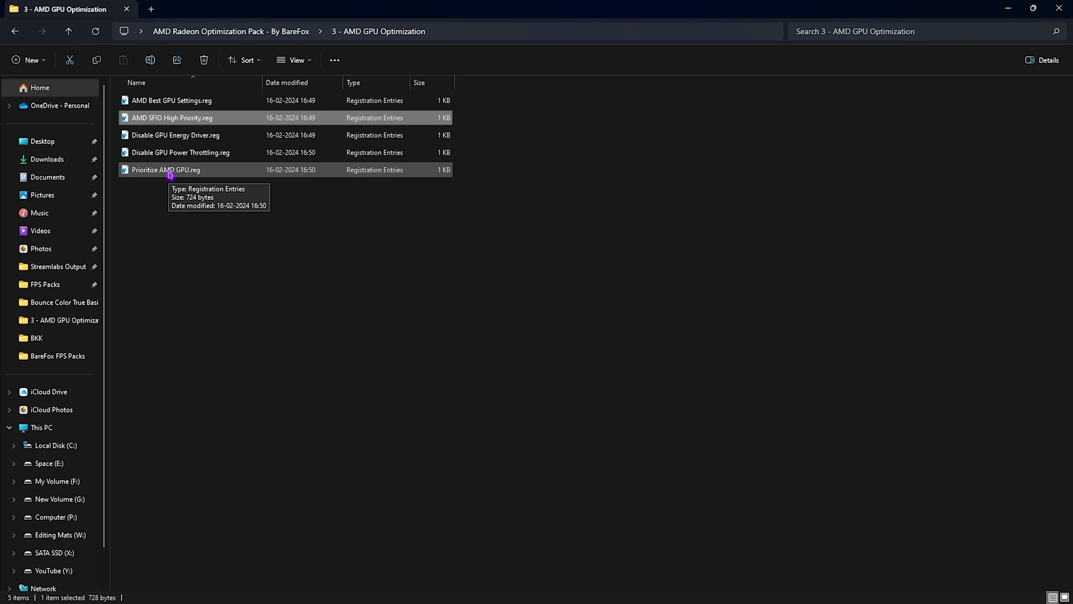
pyautogui.moveTo(203, 251); pyautogui.dragTo(197, 104)
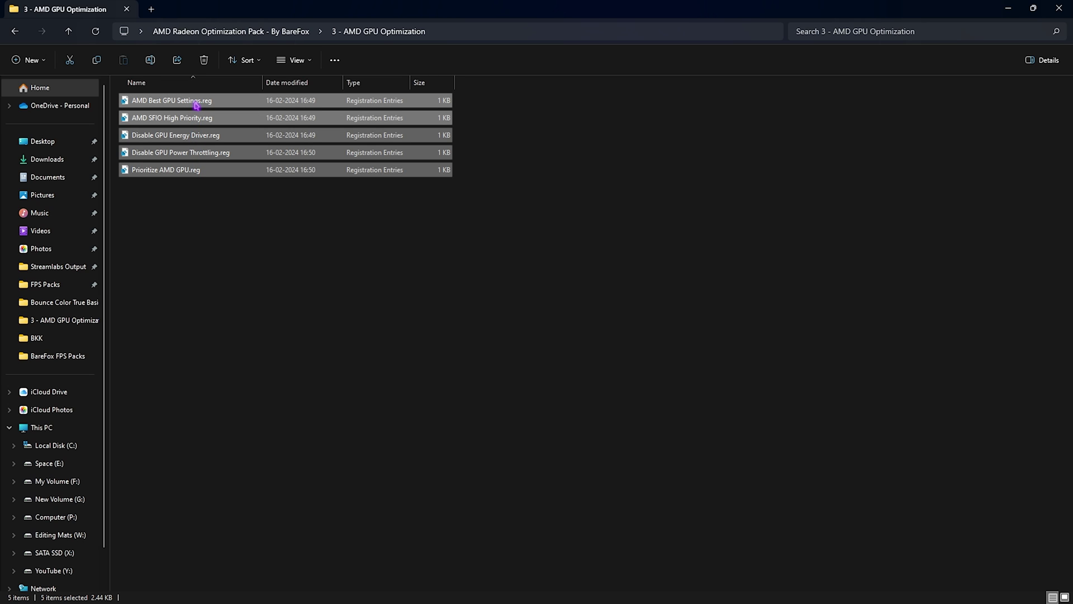
pyautogui.click(177, 250)
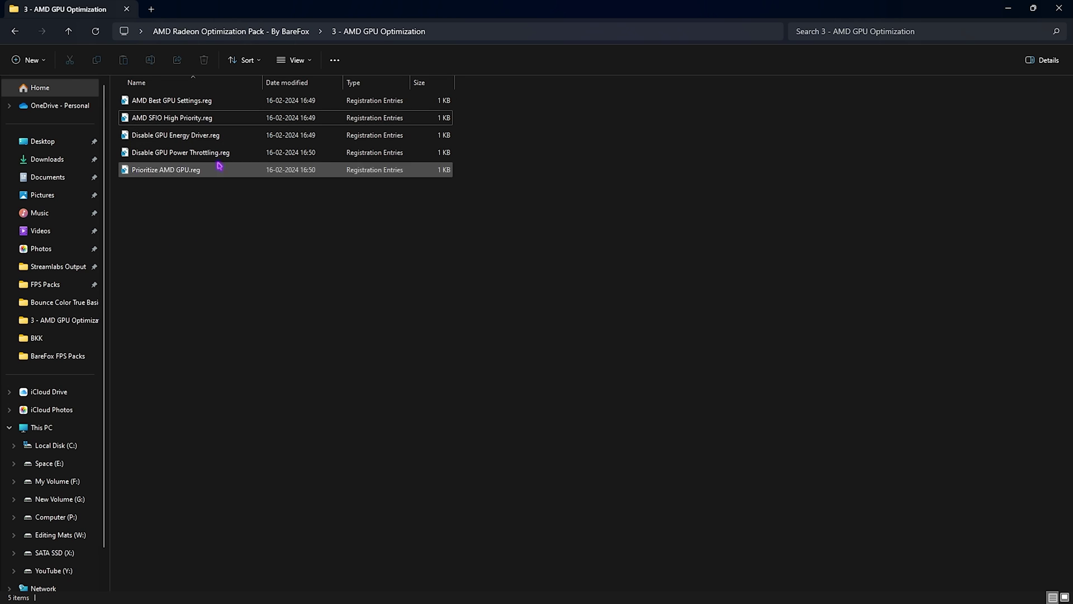
pyautogui.click(249, 31)
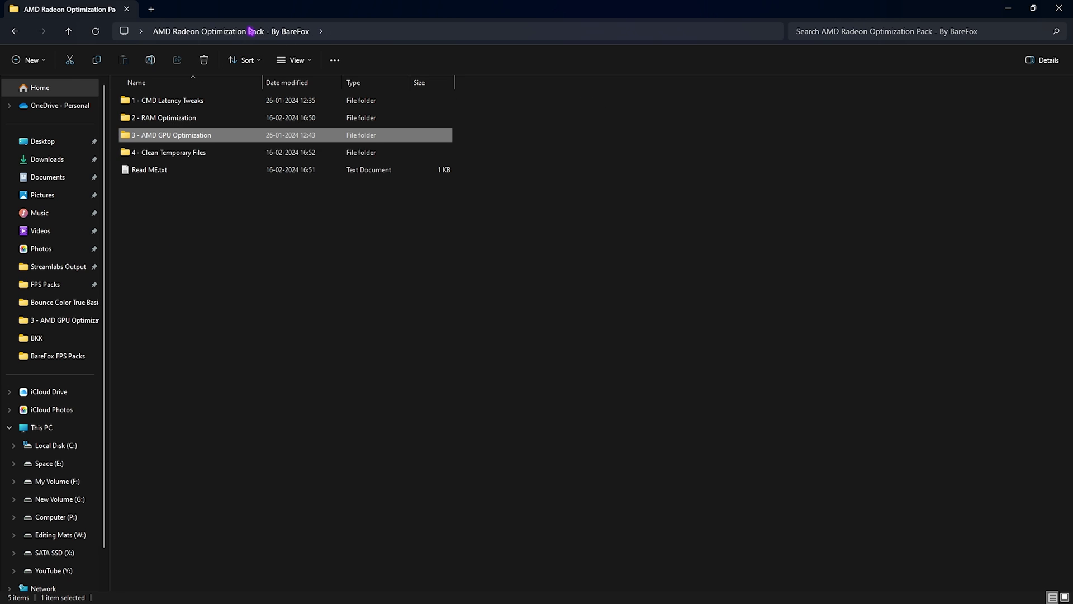
# - Permanently delete everything in the local Temp folder, skipping files still in use
pyautogui.doubleClick(165, 152)
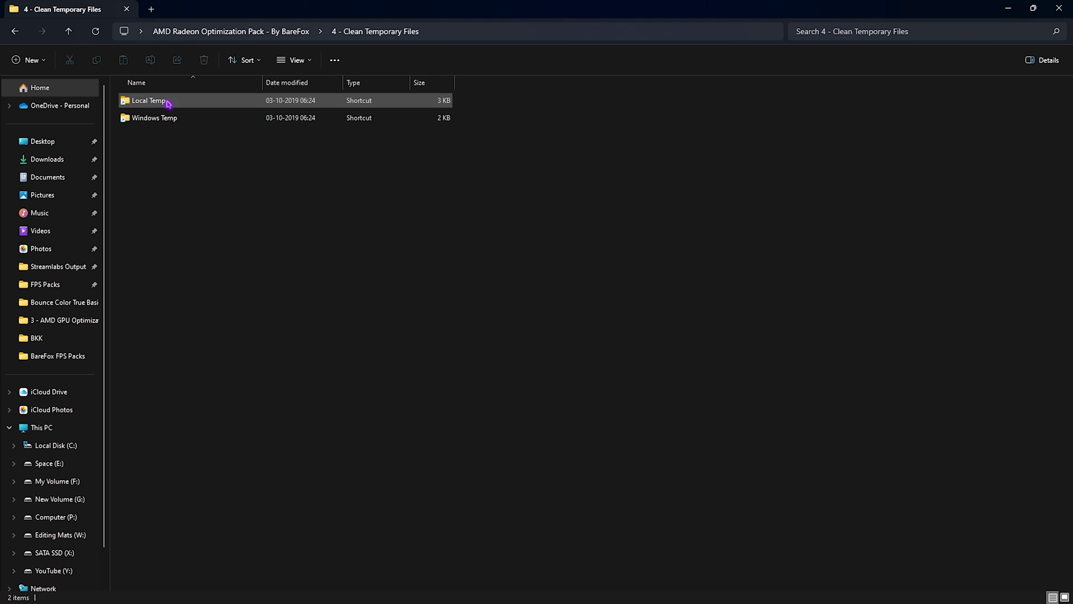
pyautogui.doubleClick(149, 101)
pyautogui.hotkey('ctrl', 'a')
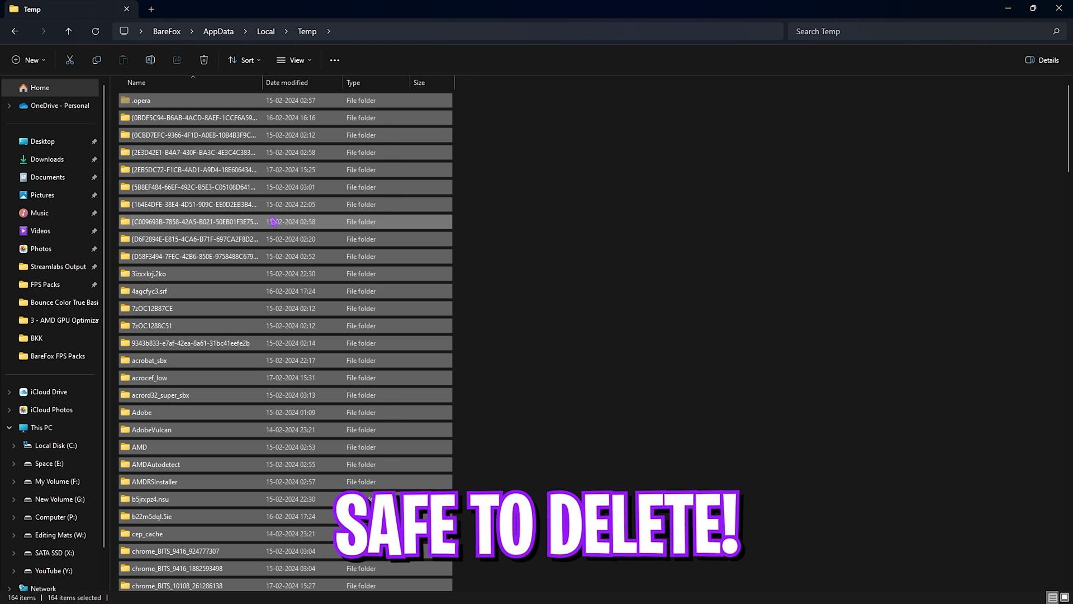
pyautogui.hotkey('shift', 'Delete')
pyautogui.press('Return')
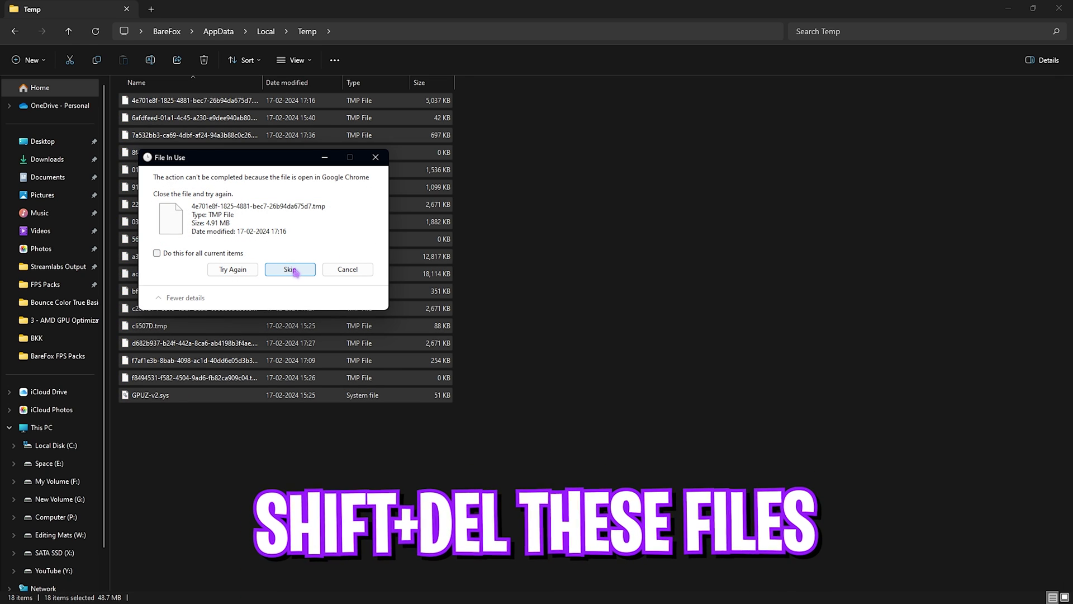
pyautogui.click(156, 253)
pyautogui.click(289, 269)
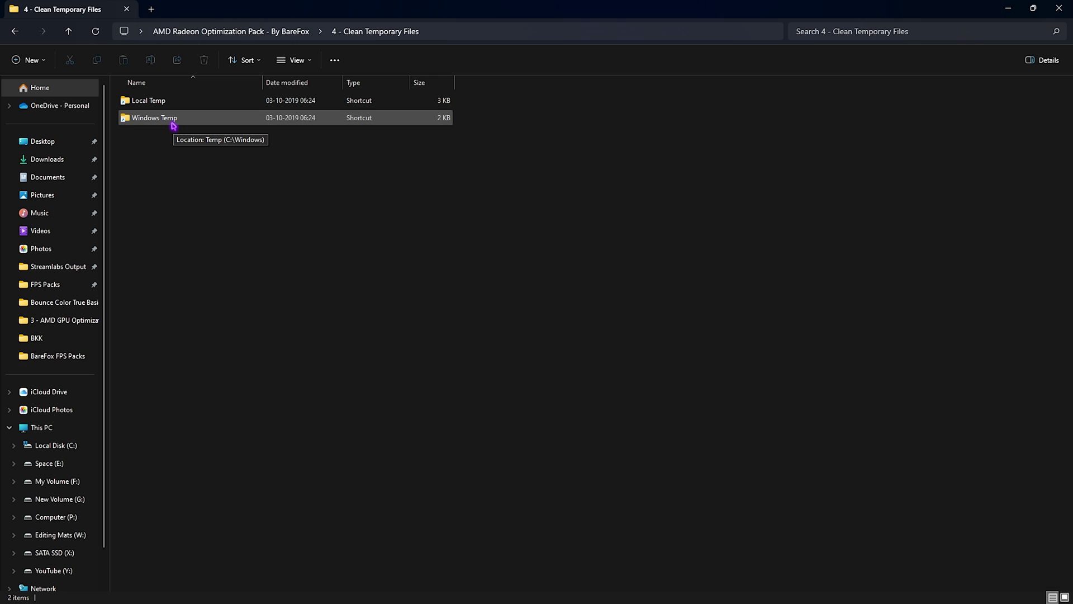
# - Permanently delete the 80 items in Windows Temp, skipping protected and in-use items
pyautogui.doubleClick(160, 119)
pyautogui.hotkey('ctrl', 'a')
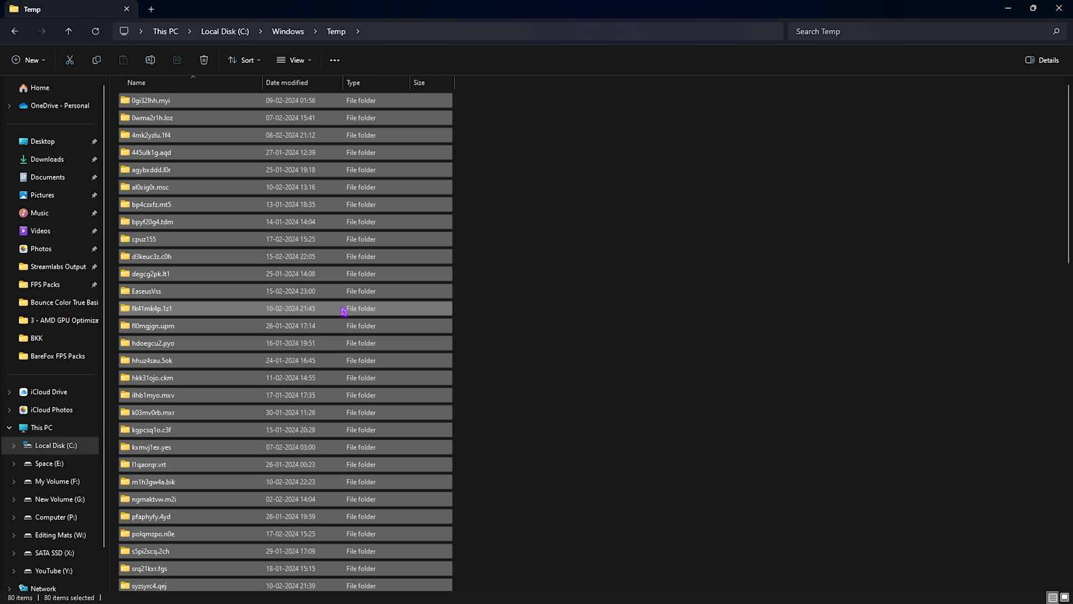
pyautogui.hotkey('shift', 'Delete')
pyautogui.press('Return')
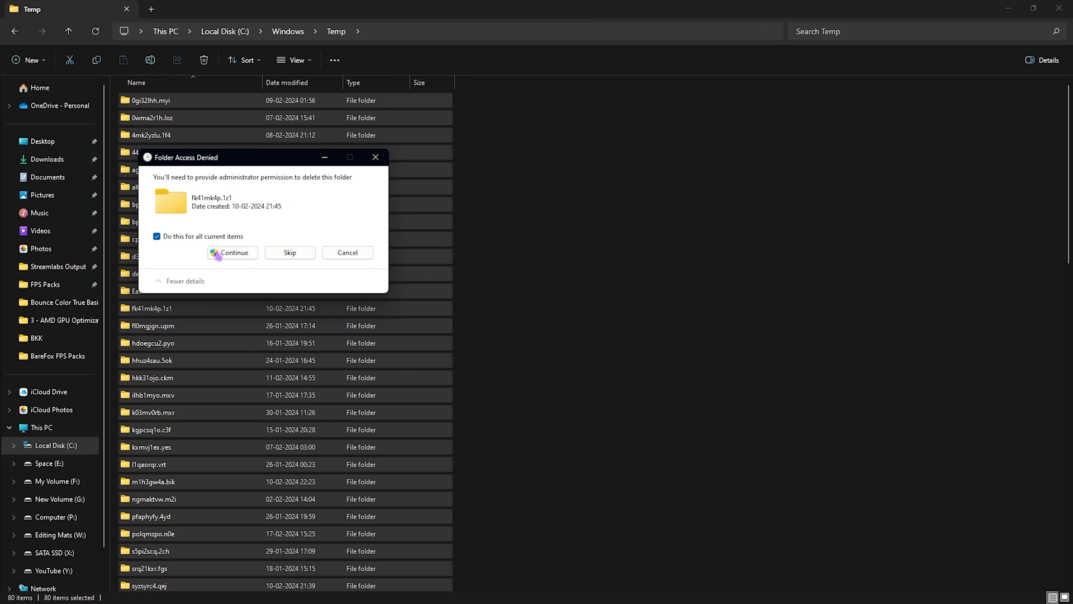
pyautogui.click(210, 257)
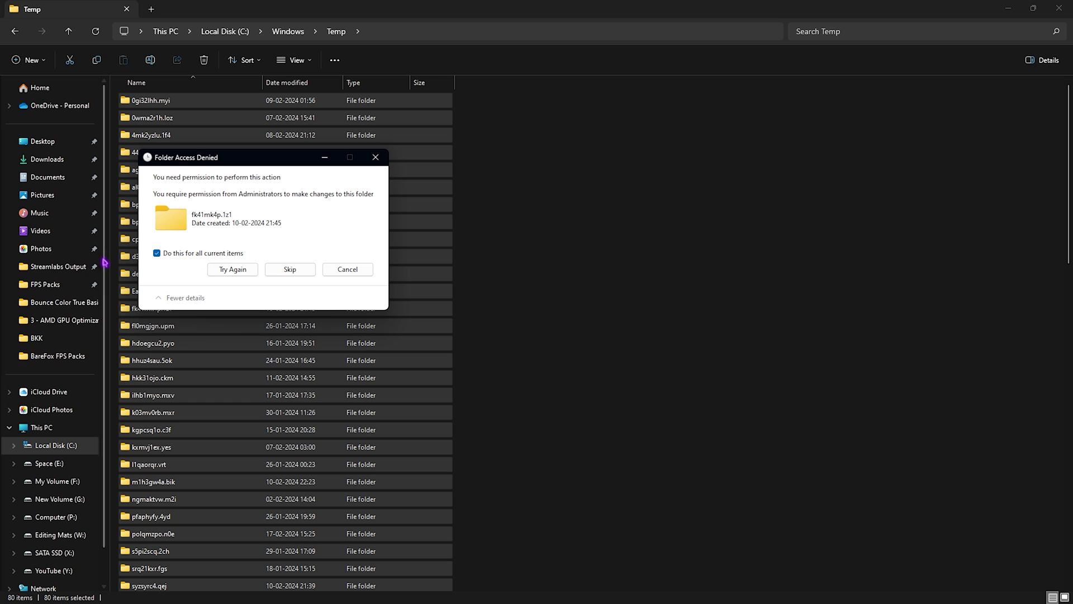
pyautogui.click(289, 270)
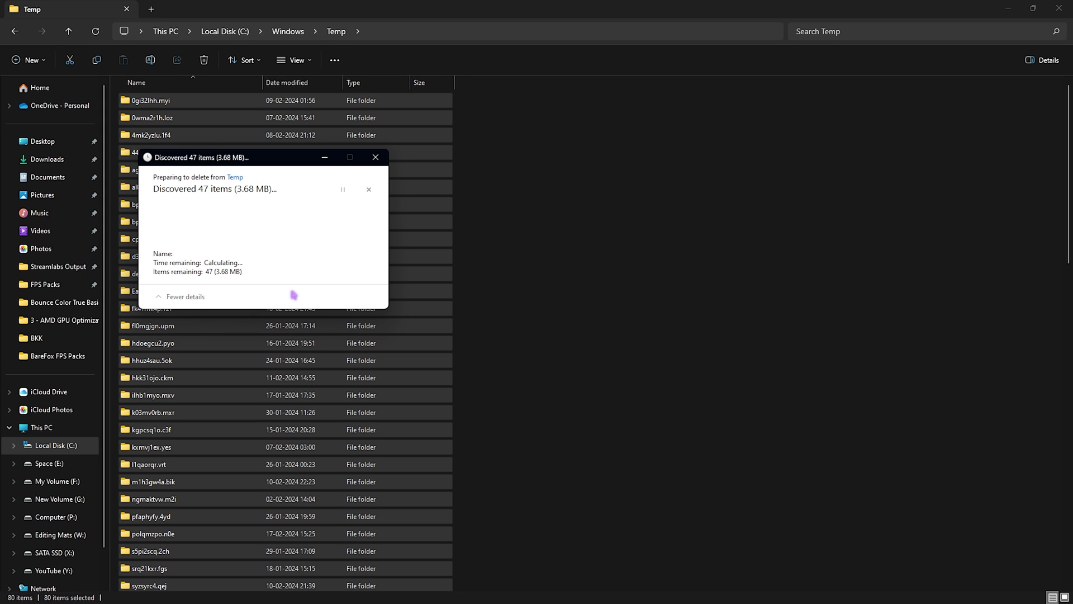
pyautogui.click(347, 278)
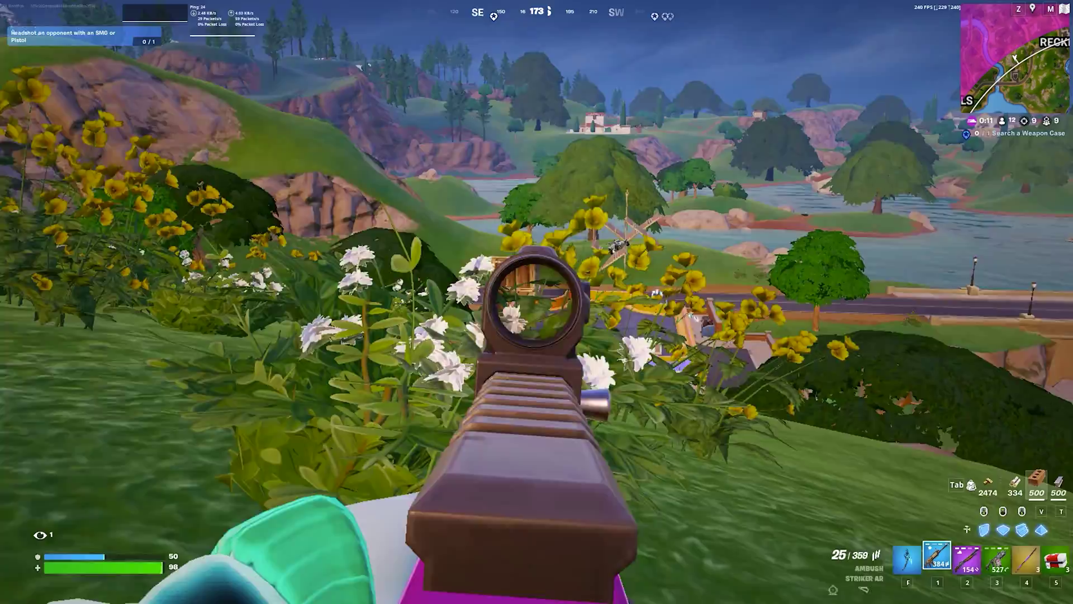
# - Drop out of the scope's aim-down-sights to run across the hillside in third-person view
pyautogui.rightClick(536, 302)
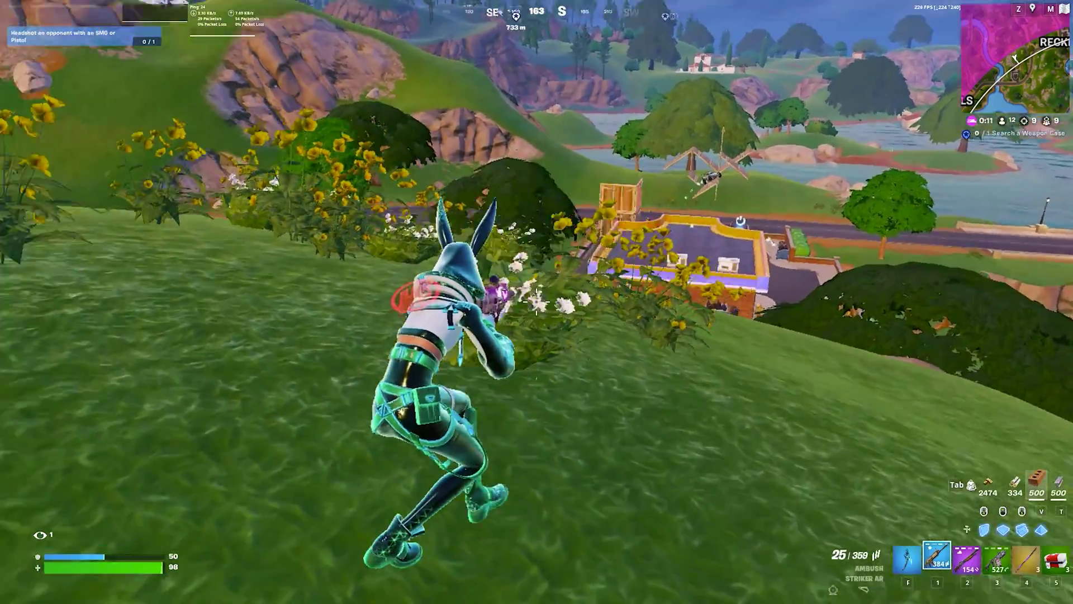